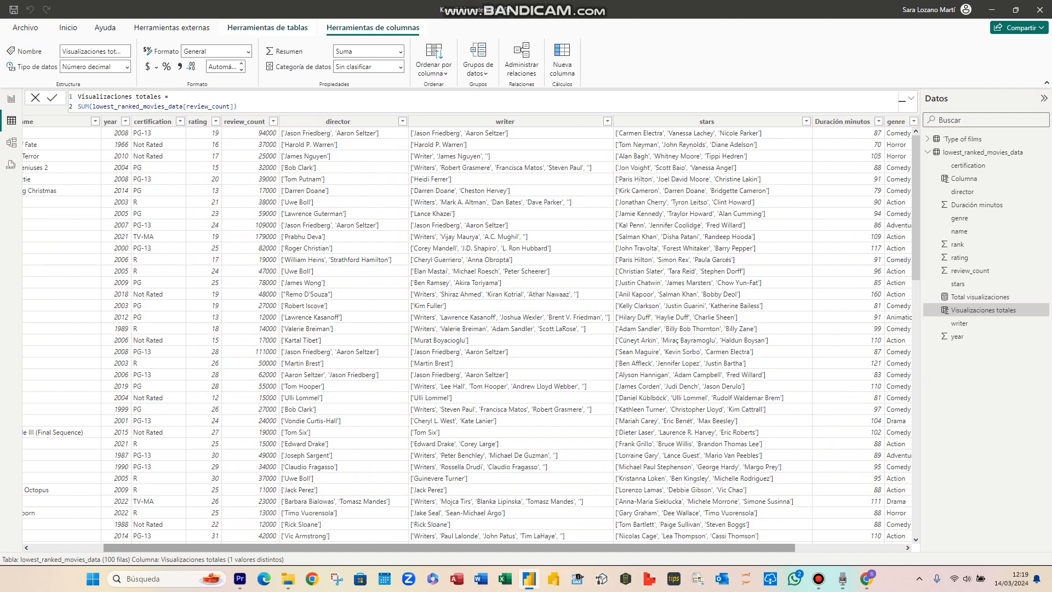
Step: Start the empty calculated column Columna's formula with the name Minutos reproducidos, leaving the expression on a new line
left_click_drag(449, 547, 377, 547)
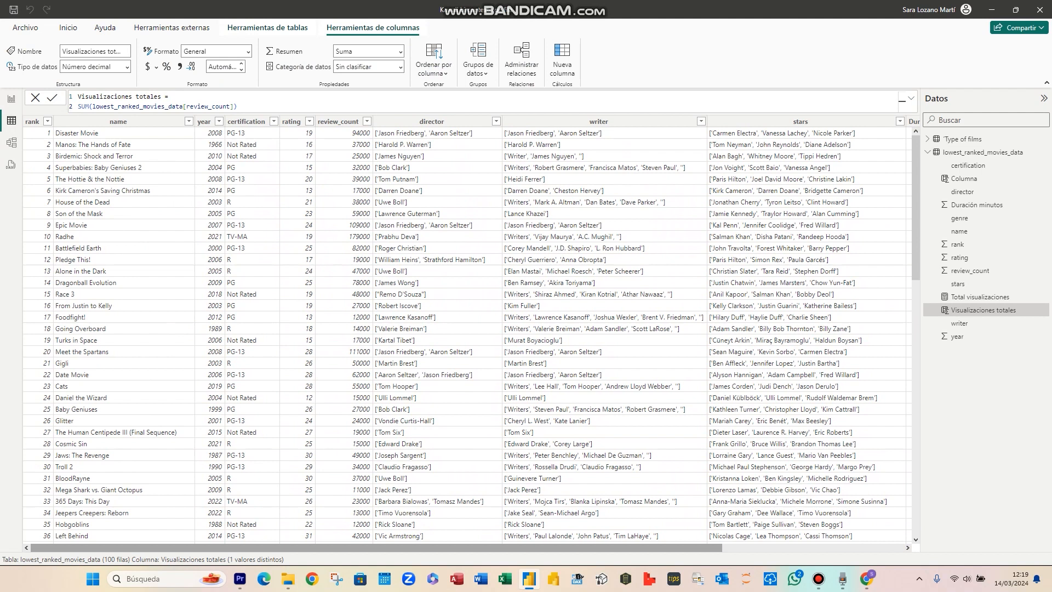
left_click_drag(376, 548, 478, 548)
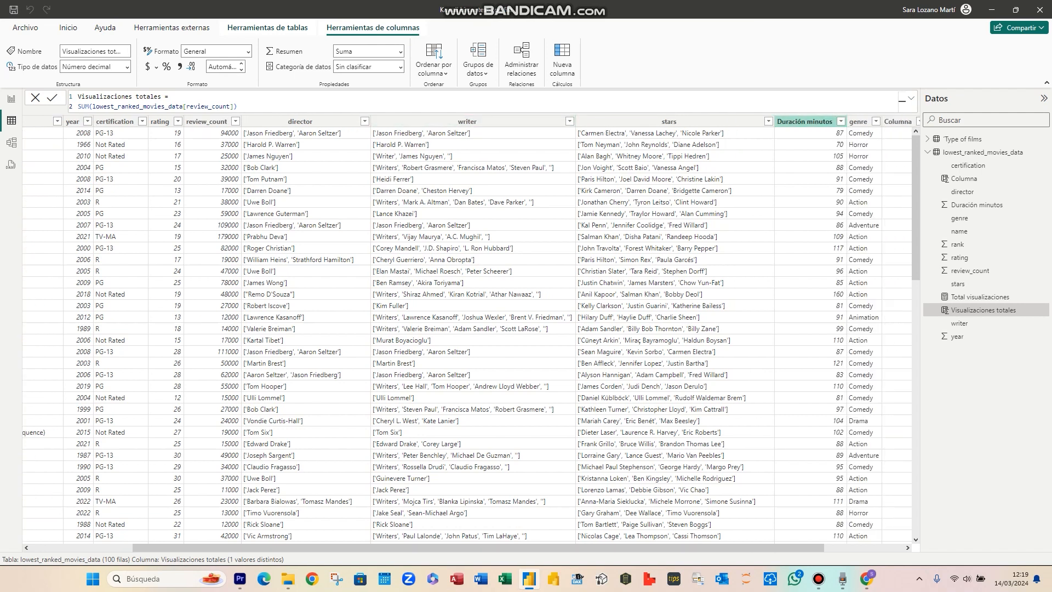
left_click(805, 121)
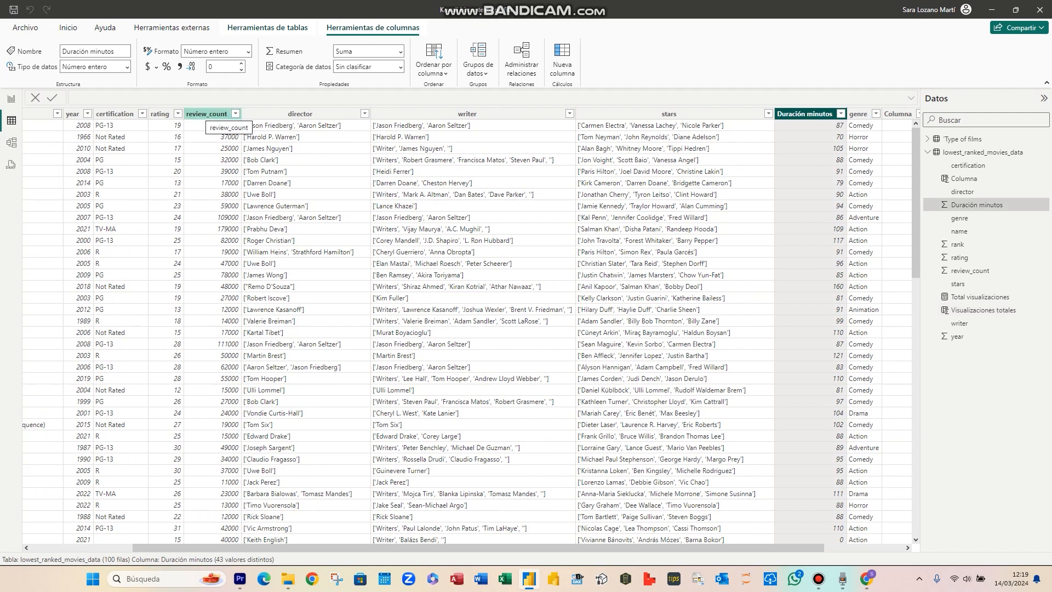
left_click(219, 114)
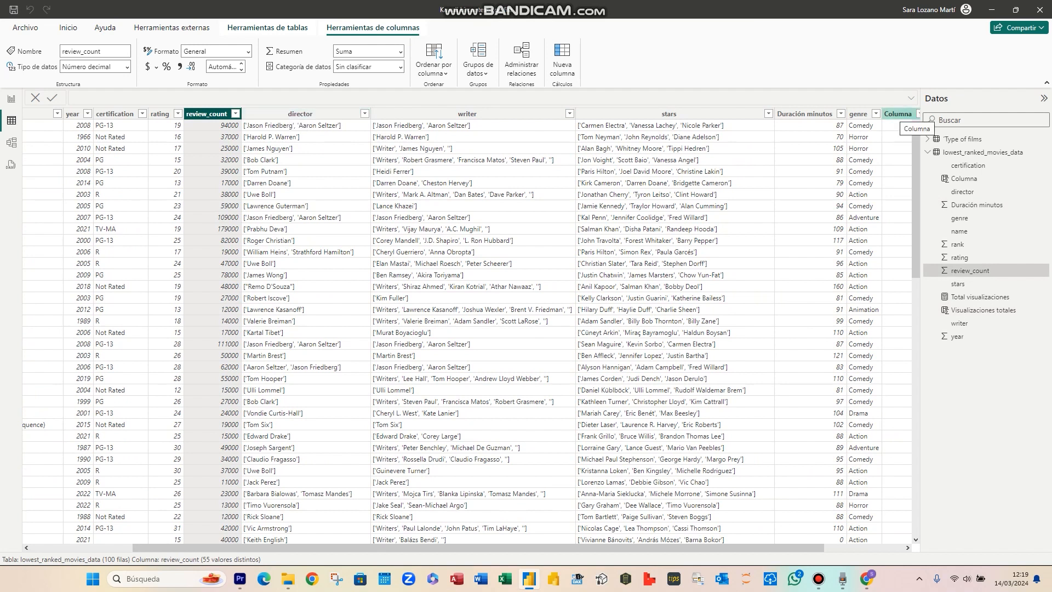
left_click(899, 114)
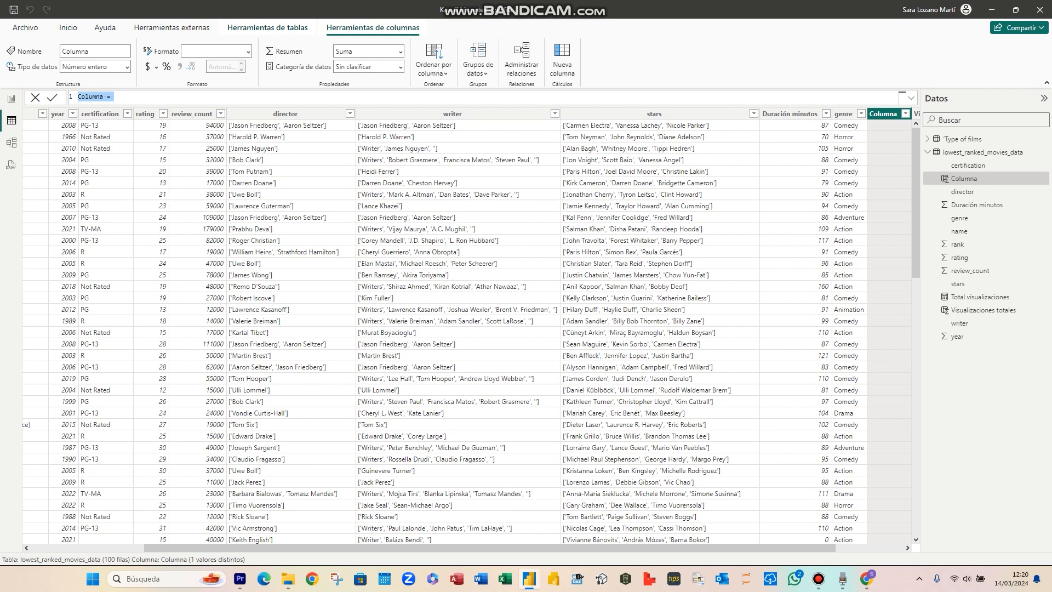
type("Minutos reproducidos =")
key("shift+Return")
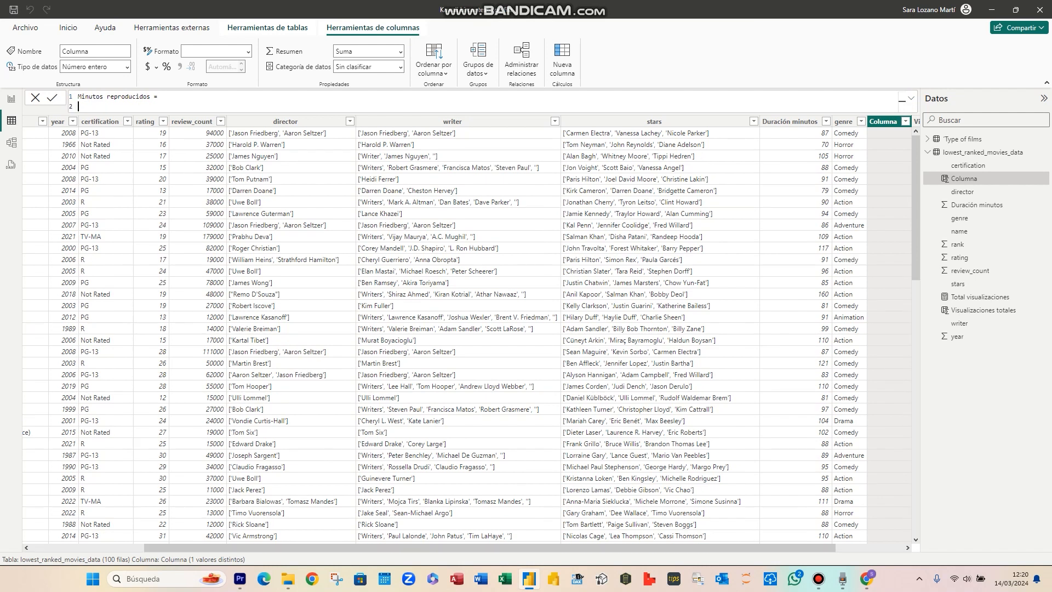
Step: Define Minutos reproducidos as [review_count]*[Duración minutos] and commit the column formula
type("[re")
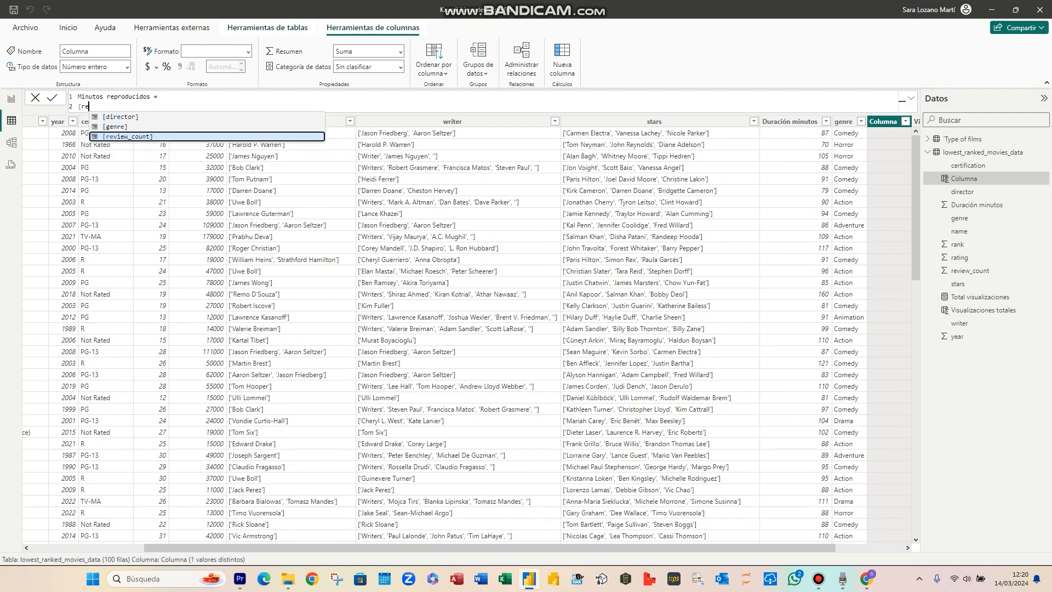
key("Tab")
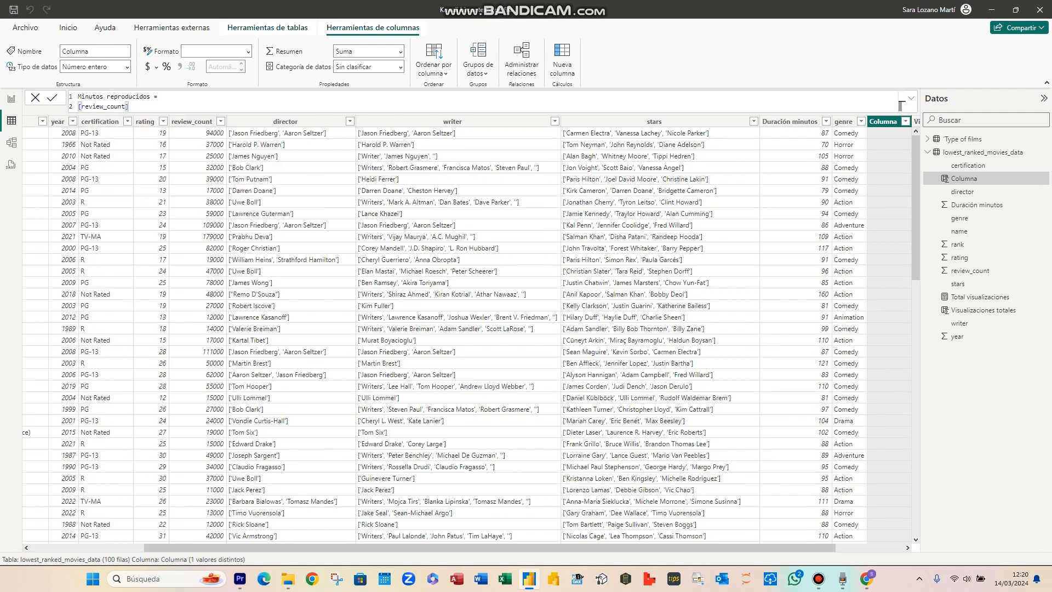
type("*[d")
key("Down")
key("Tab")
key("Return")
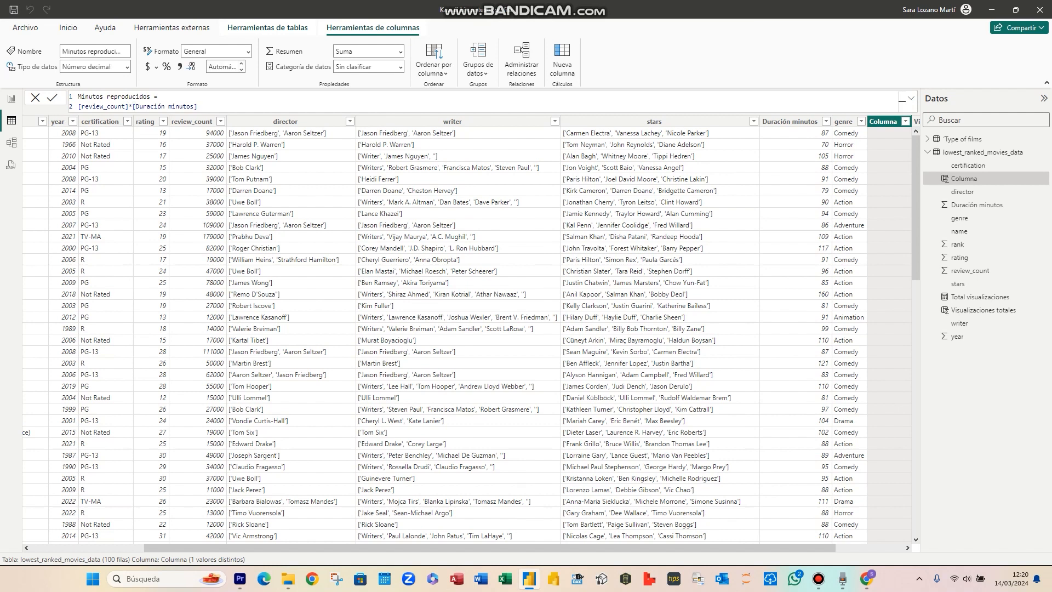
Step: Review the calculated Minutos reproducidos values across all rows of the movies table
left_click_drag(507, 547, 575, 547)
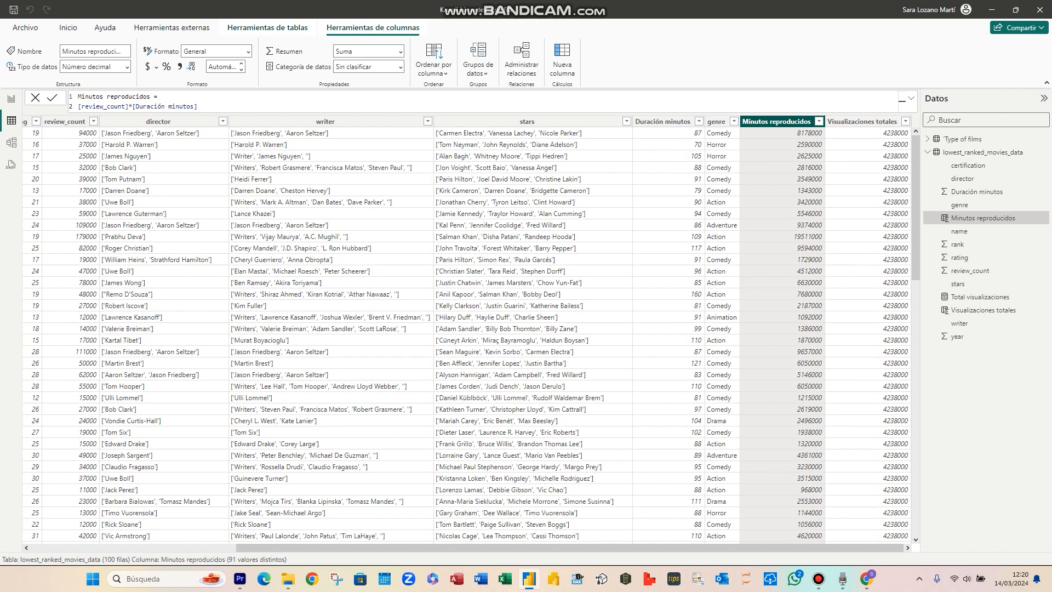
scroll(466, 334, "down", 4)
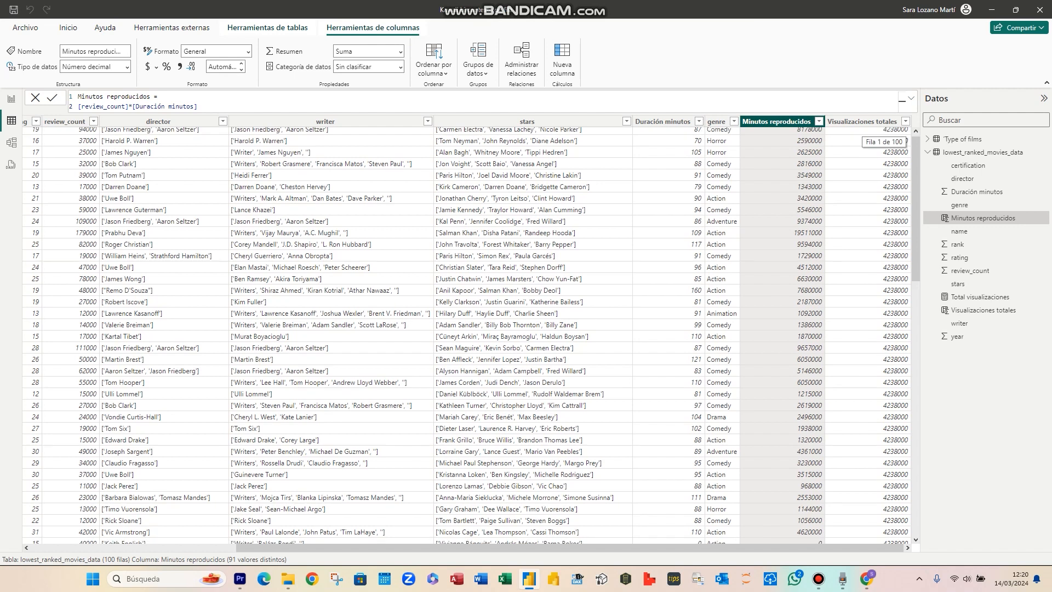
scroll(466, 334, "down", 5)
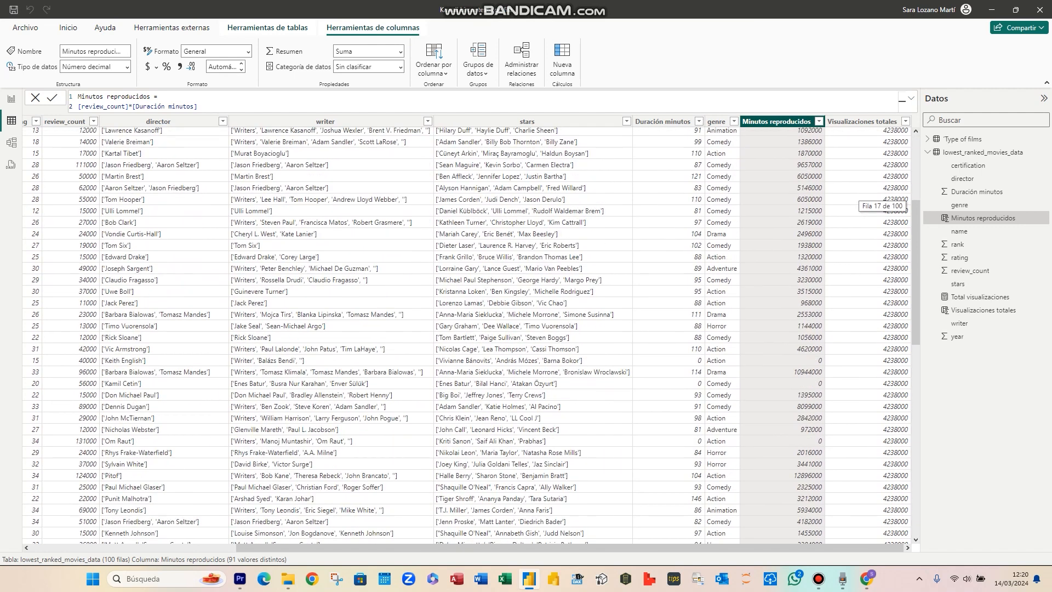
scroll(465, 334, "down", 5)
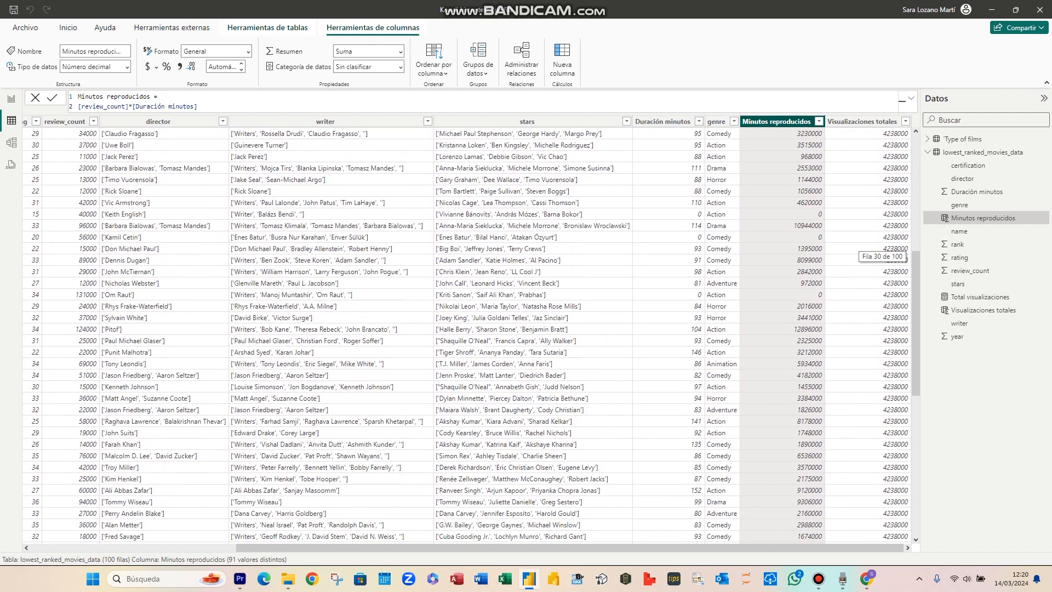
scroll(466, 334, "down", 6)
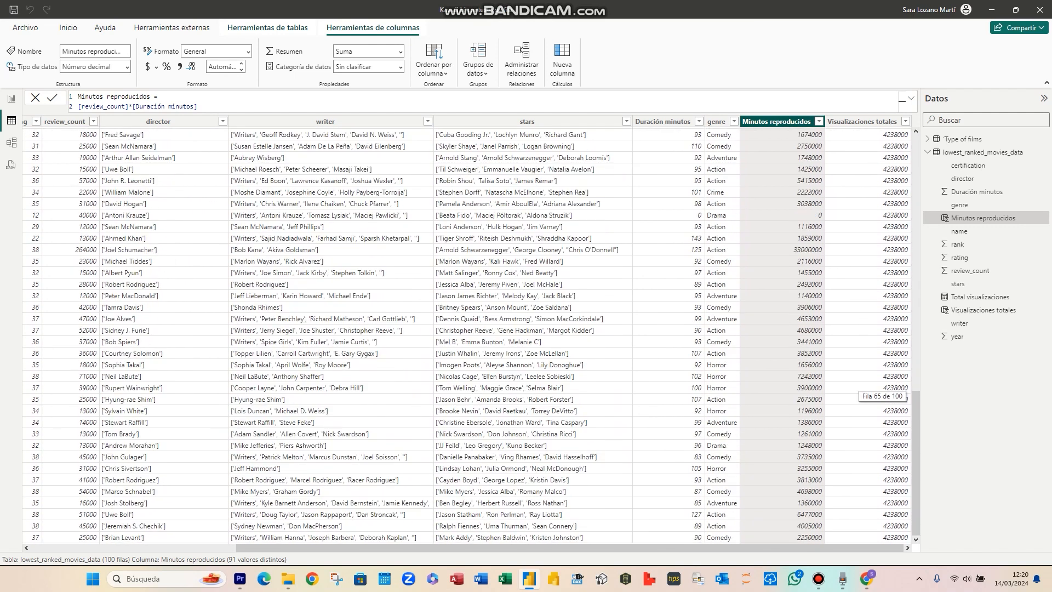
scroll(465, 334, "up", 18)
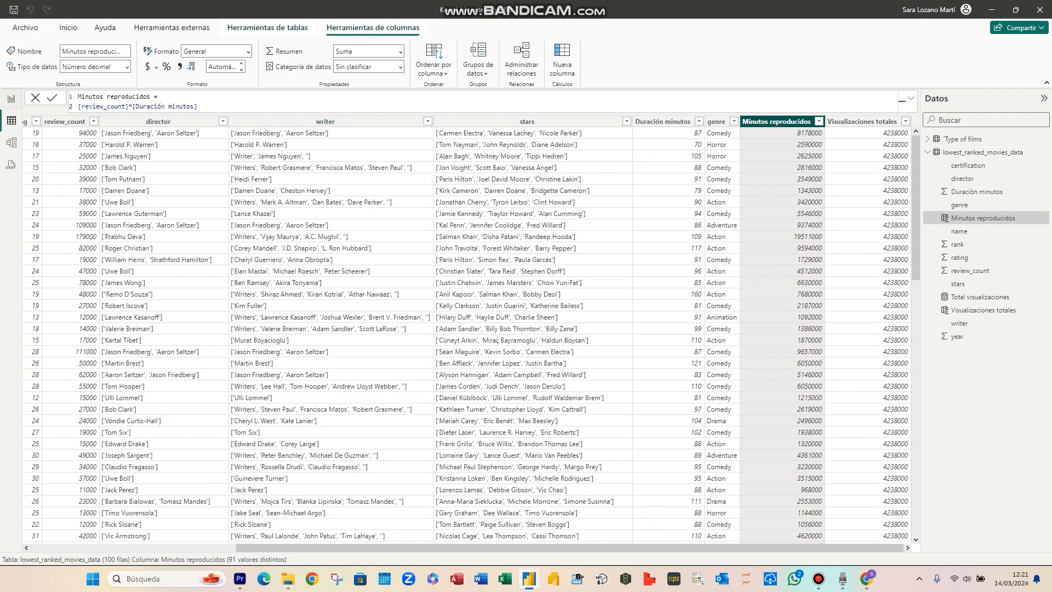
Step: In the report view, widen the movie matrix and add Minutos reproducidos to its values
left_click(12, 99)
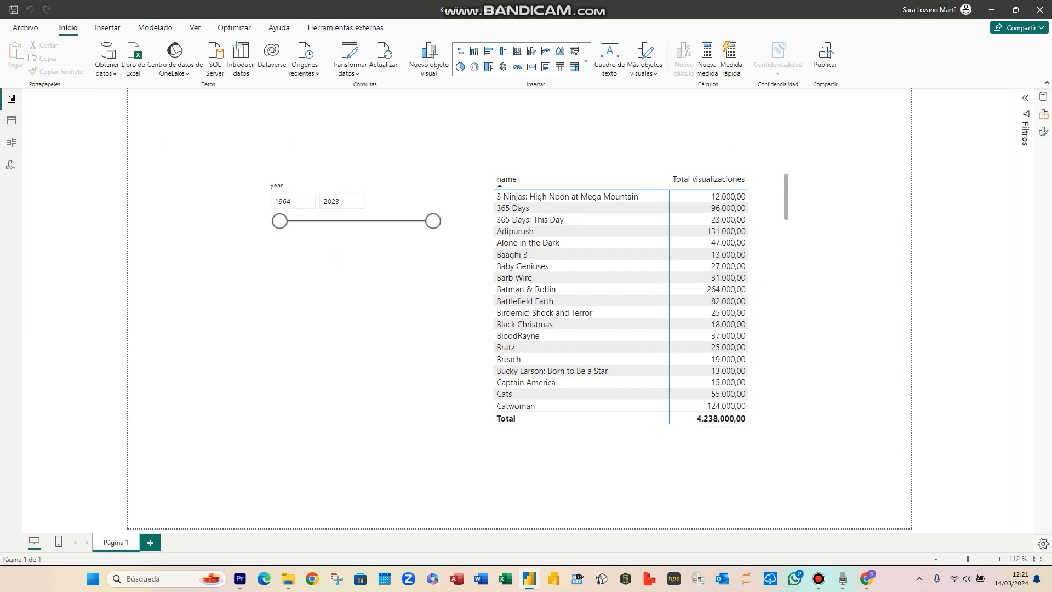
left_click(1043, 114)
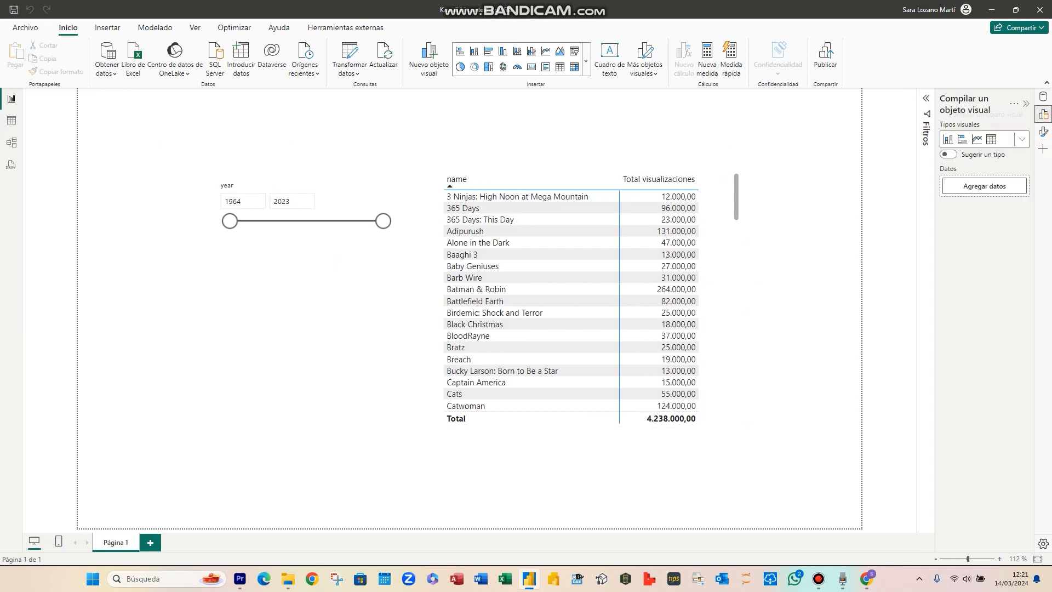
left_click(1043, 97)
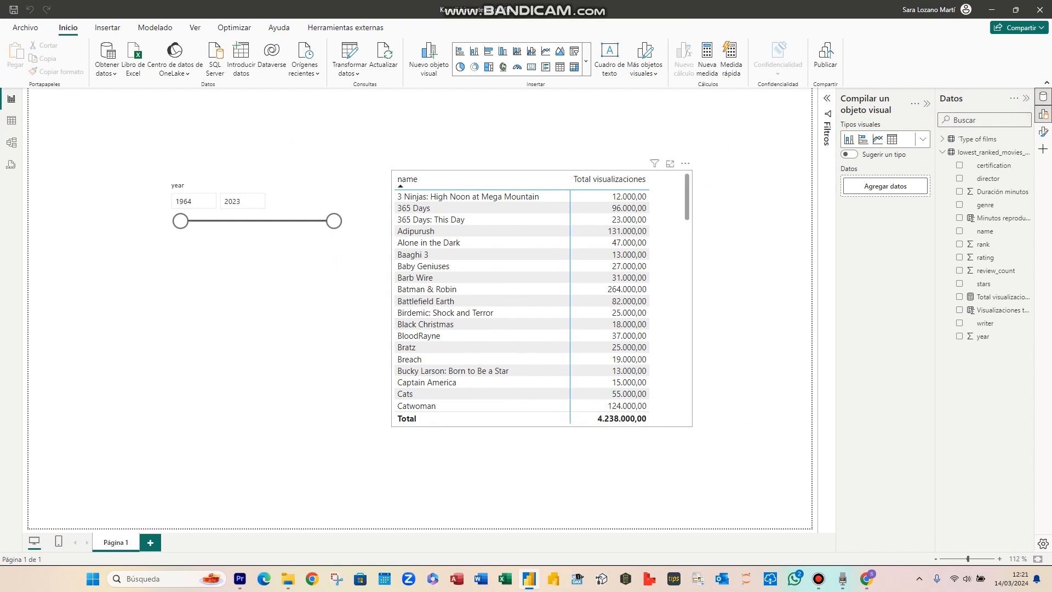
left_click(687, 298)
left_click_drag(692, 299, 740, 298)
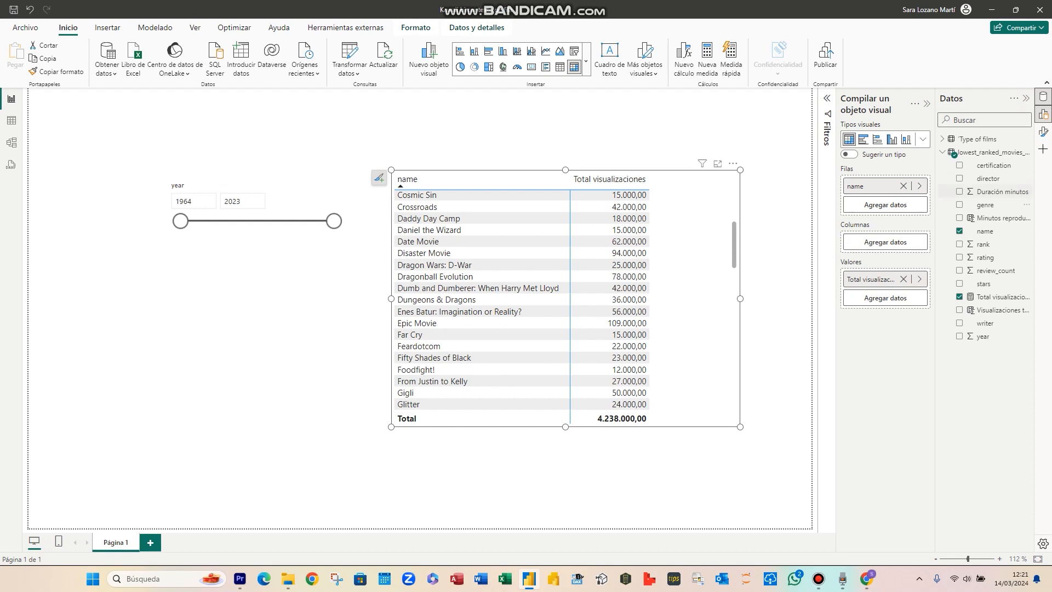
left_click_drag(997, 218, 885, 298)
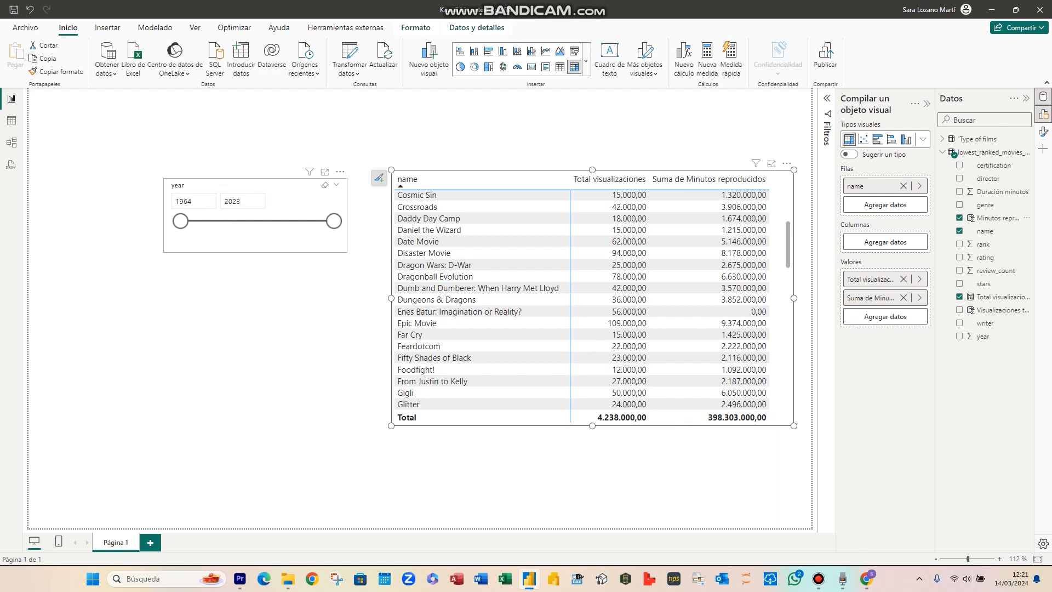
Step: Move the year slicer to the page's left edge, then shift the movie matrix closer to it and make it taller
left_click_drag(263, 186, 140, 178)
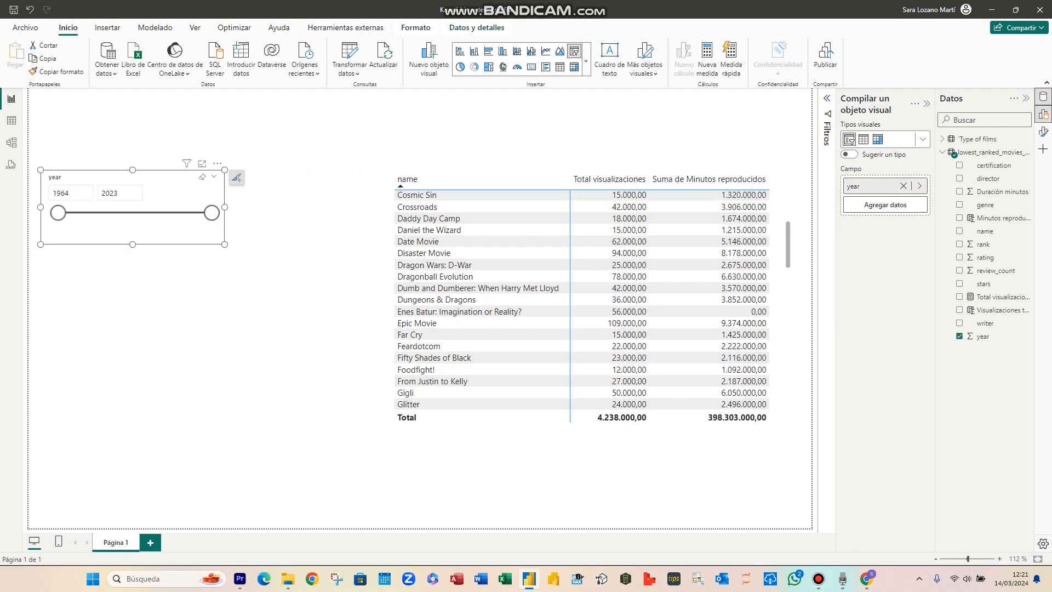
left_click_drag(597, 166, 463, 166)
left_click_drag(660, 421, 679, 460)
left_click(718, 455)
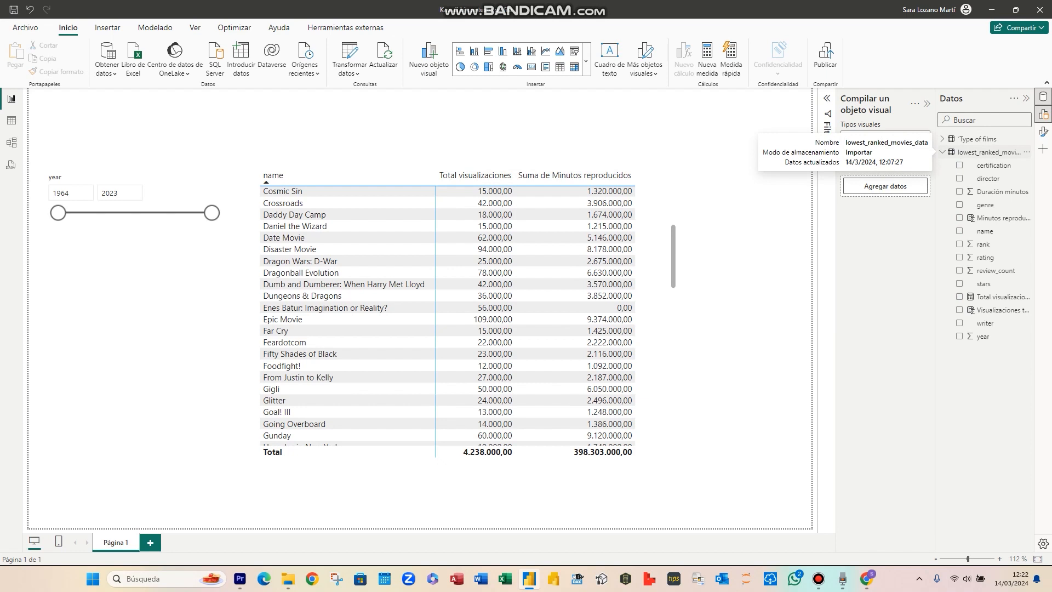
Step: Create a new measure in the lowest_ranked_movies_data table and name it "Minutos totales.", with a new line for its expression
left_click(1026, 152)
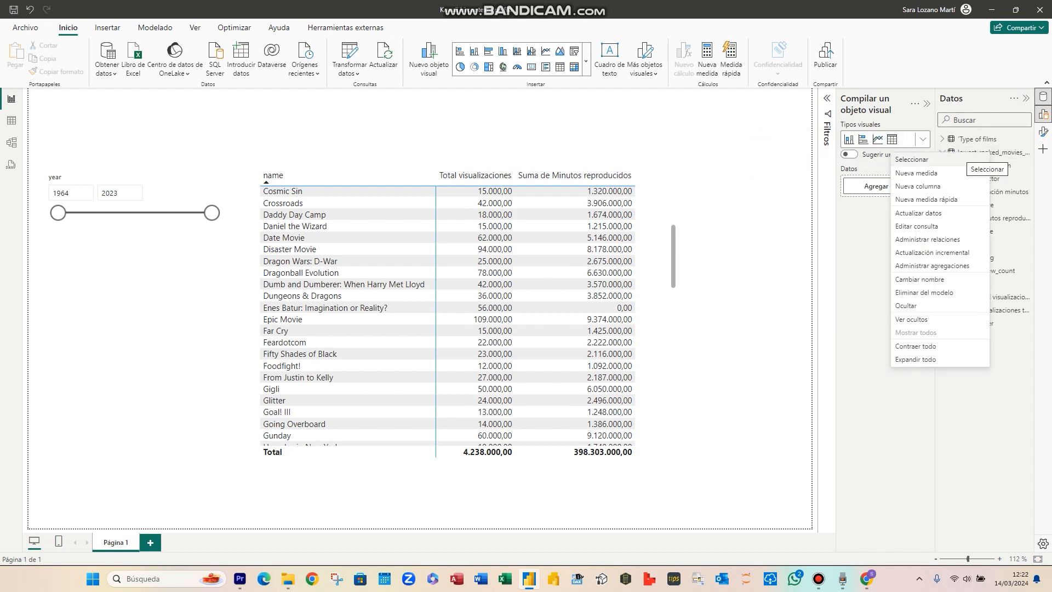
left_click(916, 173)
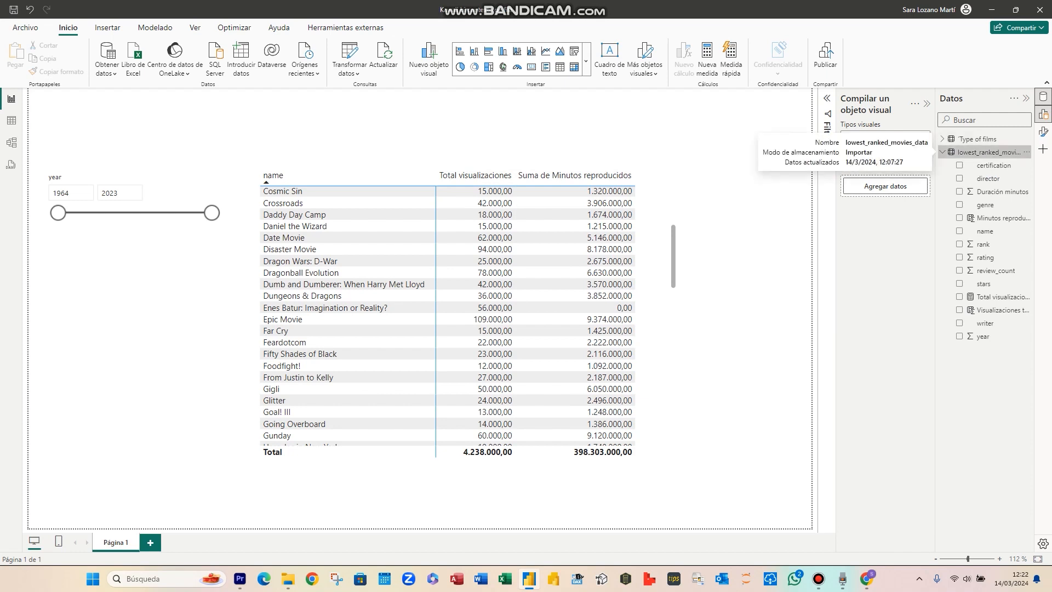
right_click(991, 154)
left_click(918, 175)
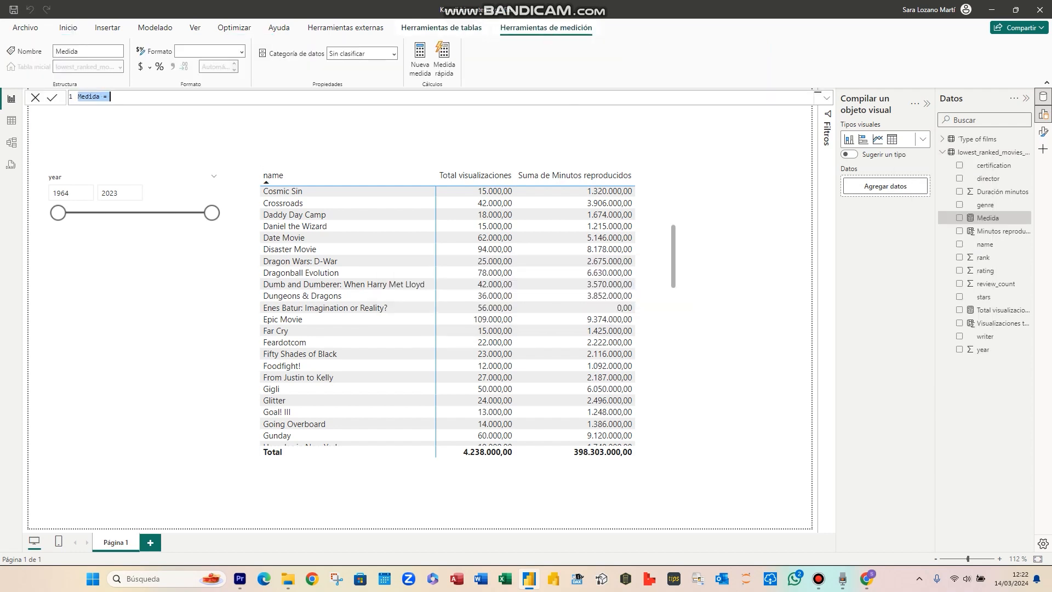
type("T")
key("BackSpace")
type("Minutos totales. =")
key("shift+Return")
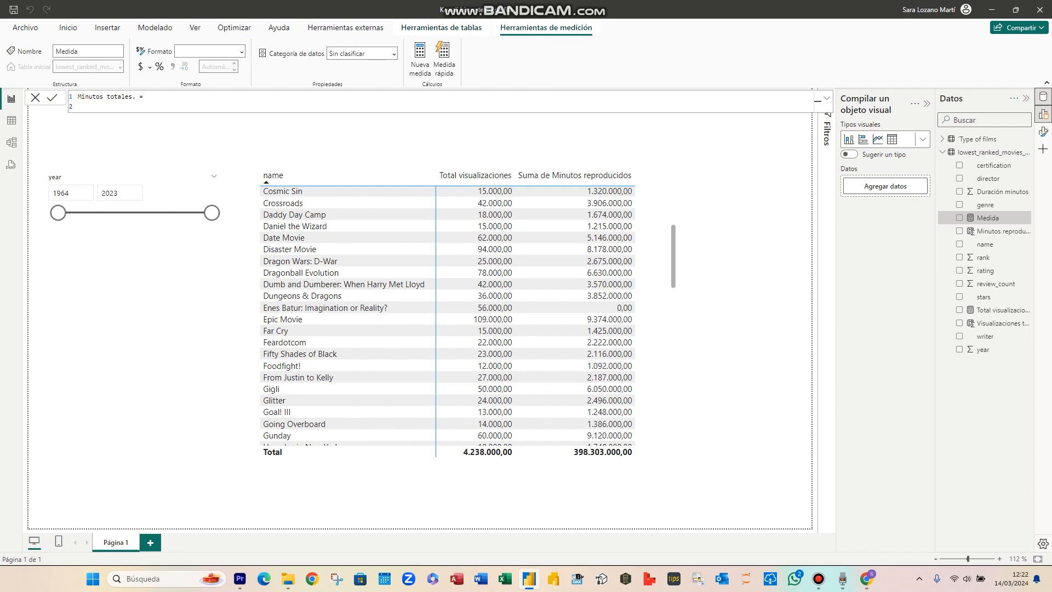
type("lo")
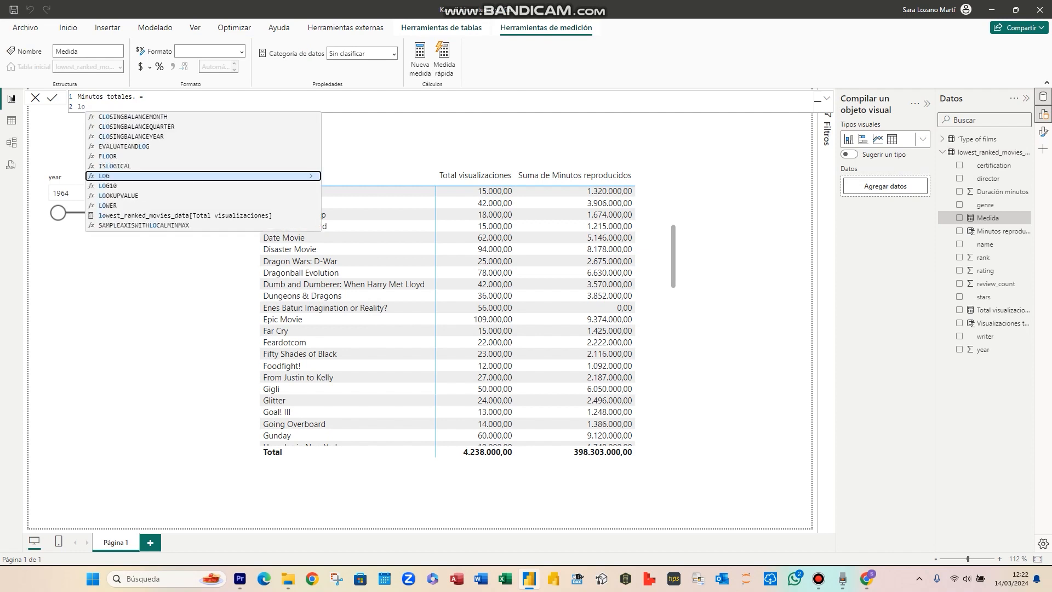
key("Up")
key("Up")
key("Up")
key("Up")
key("Up")
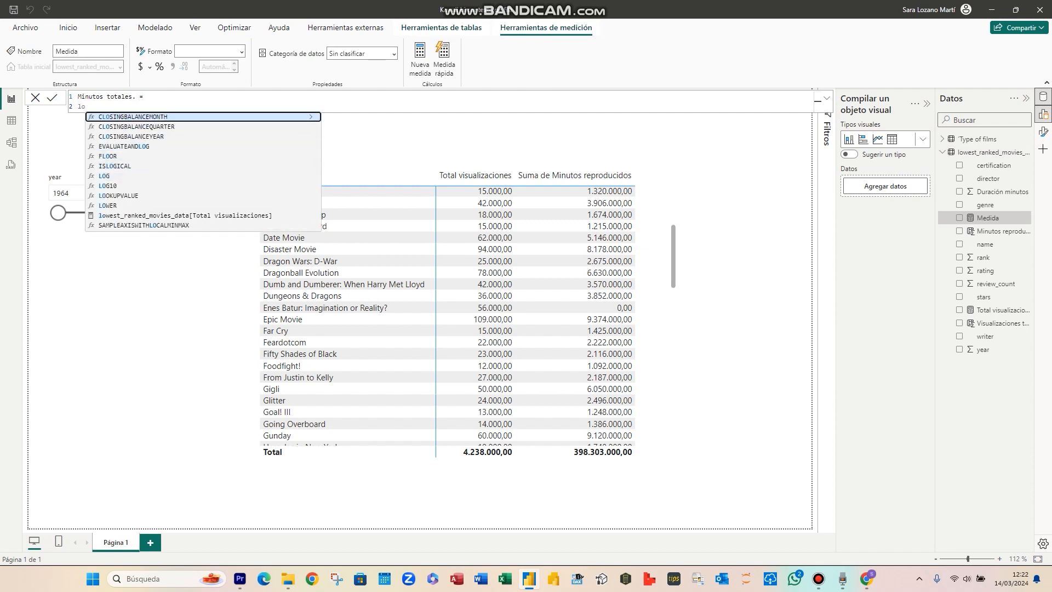
key("Down")
key("Down")
key("Down")
key("Down")
key("Down")
key("Down")
key("Down")
key("Down")
key("Down")
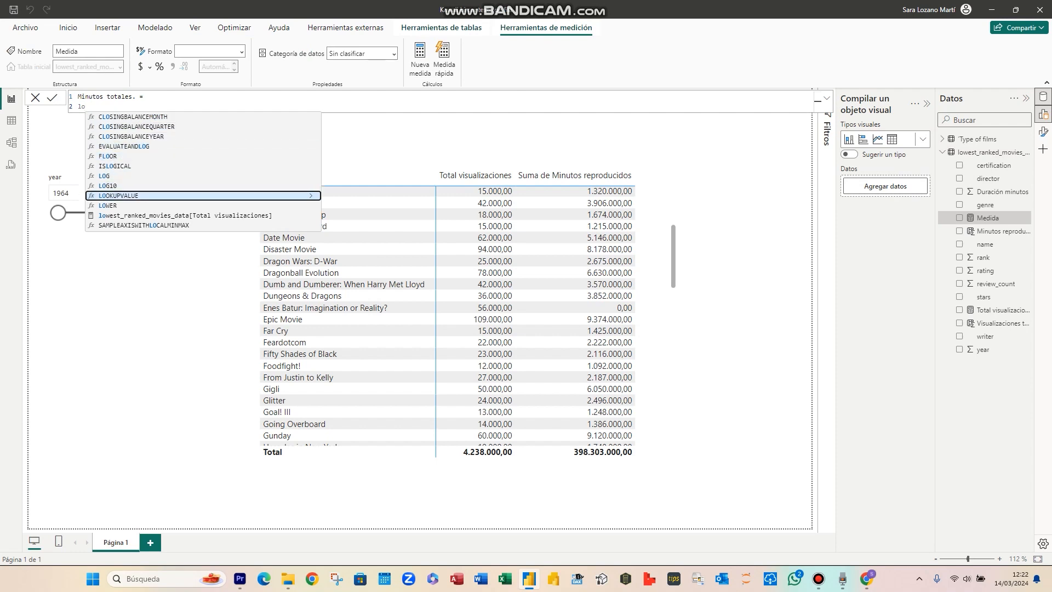
key("Up")
key("Up")
key("Up")
key("Up")
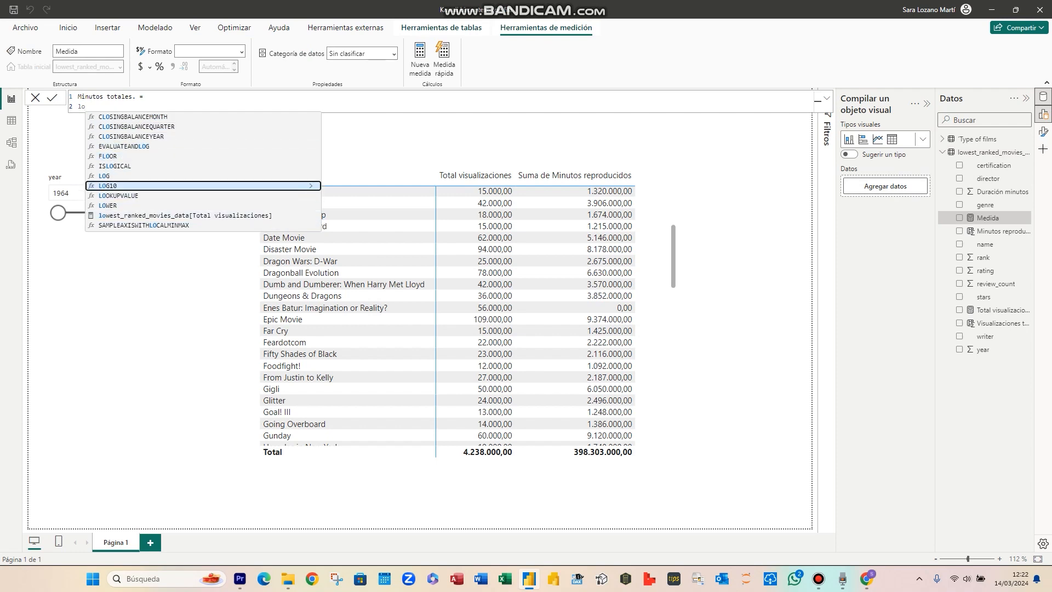
type("e")
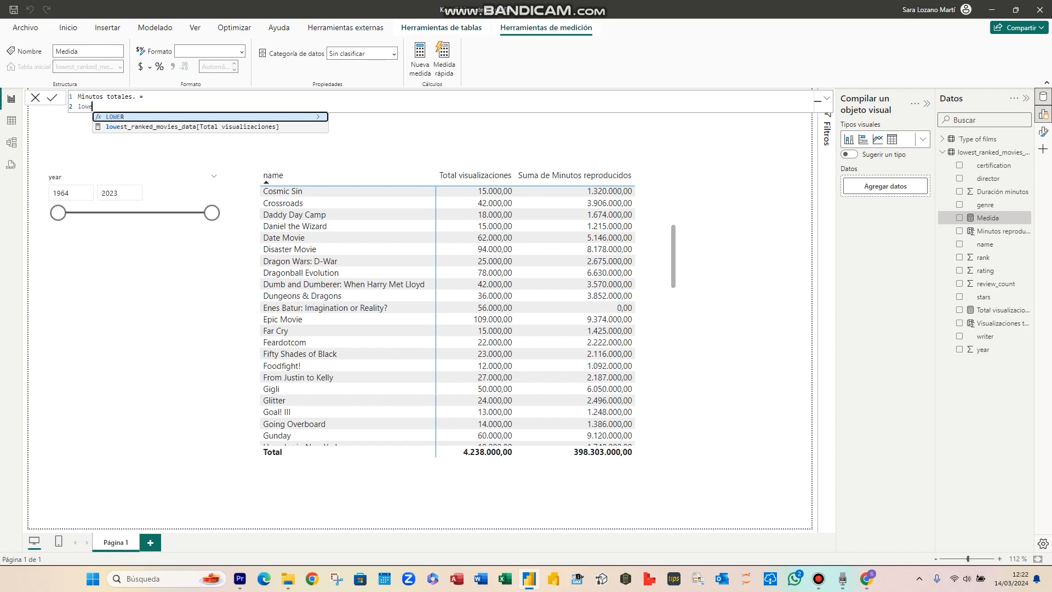
key("BackSpace")
key("BackSpace")
key("BackSpace")
key("BackSpace")
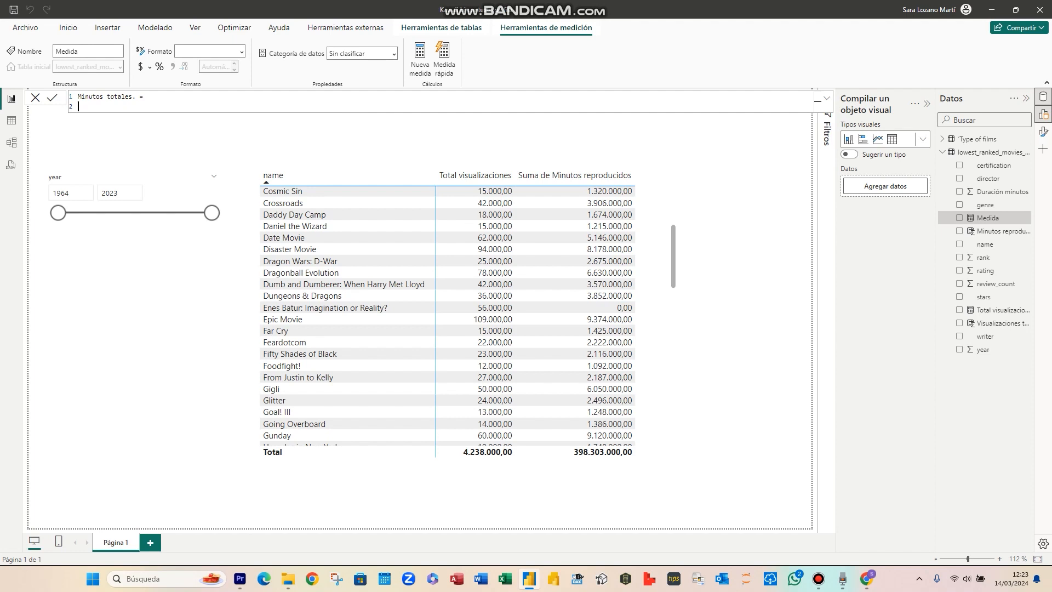
Step: Begin the measure's expression with SUMX over lowest_ranked_movies_data, multiplying [review_count] by a second column
type("SUMX(")
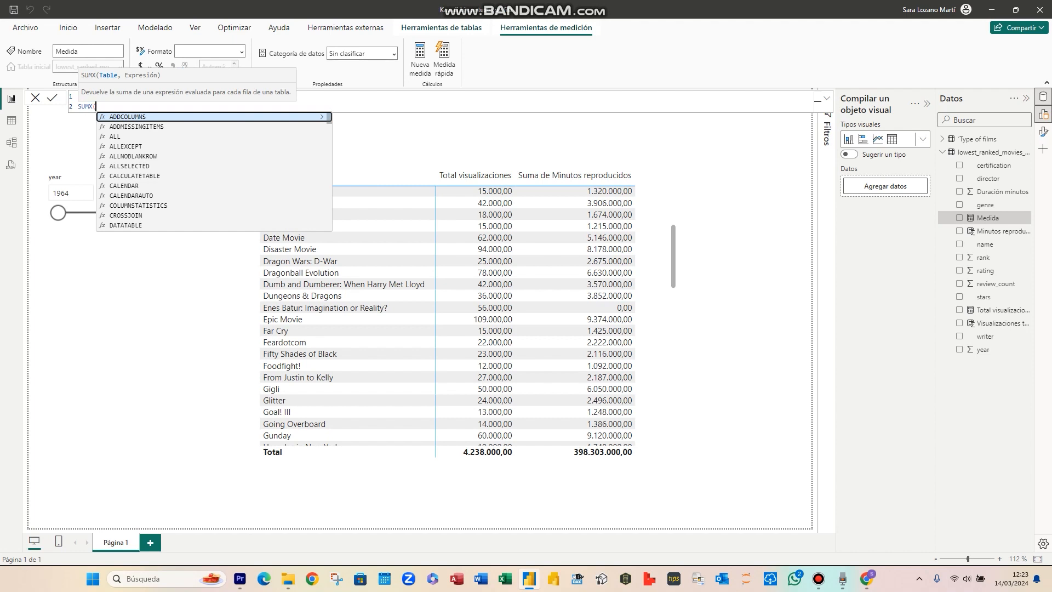
type("lo")
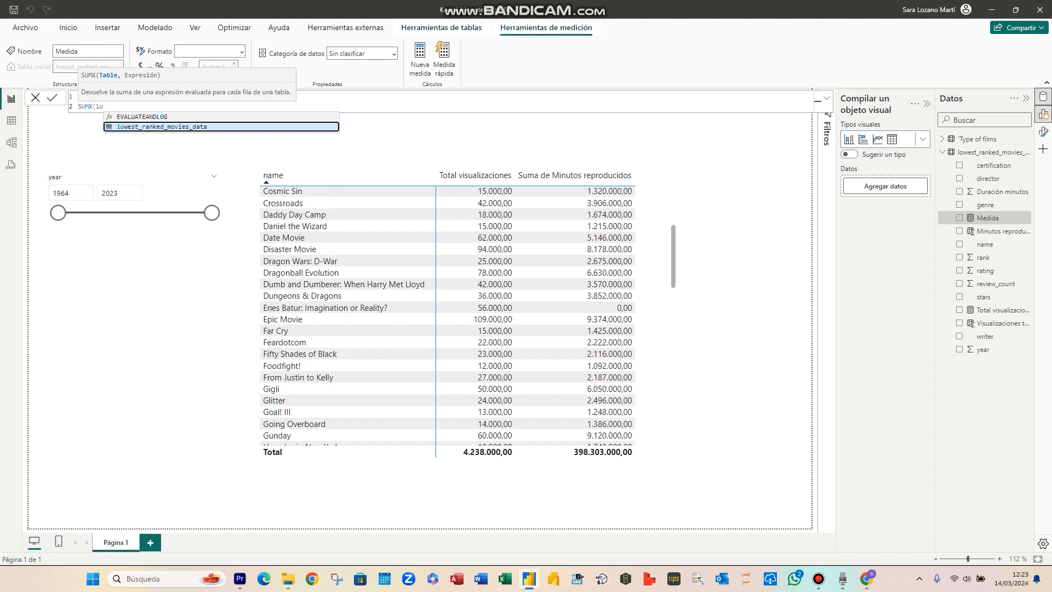
key("Tab")
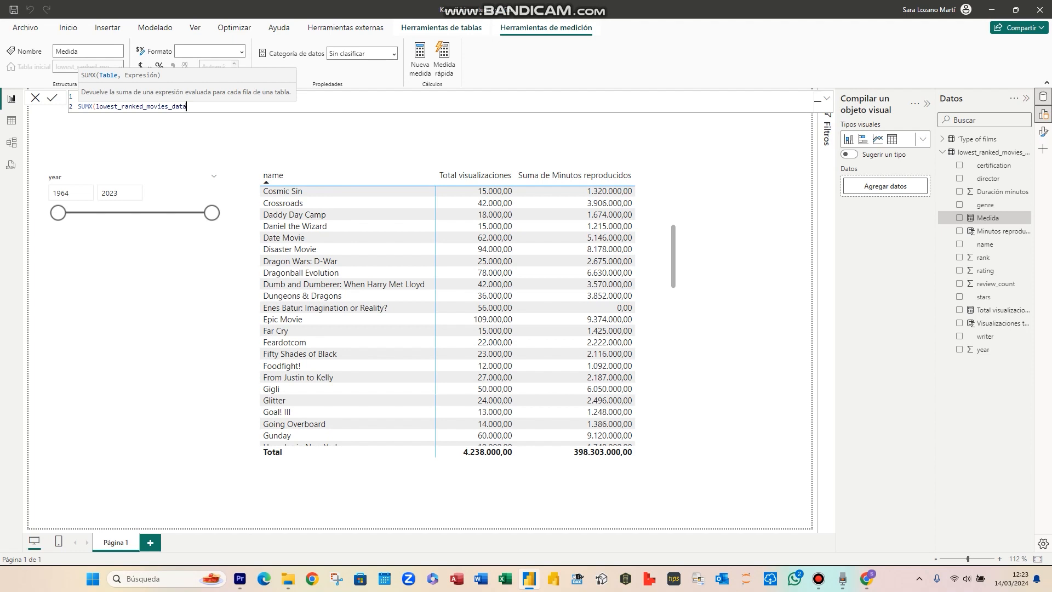
type(",")
type("[review_count]")
key("Tab")
type("*[")
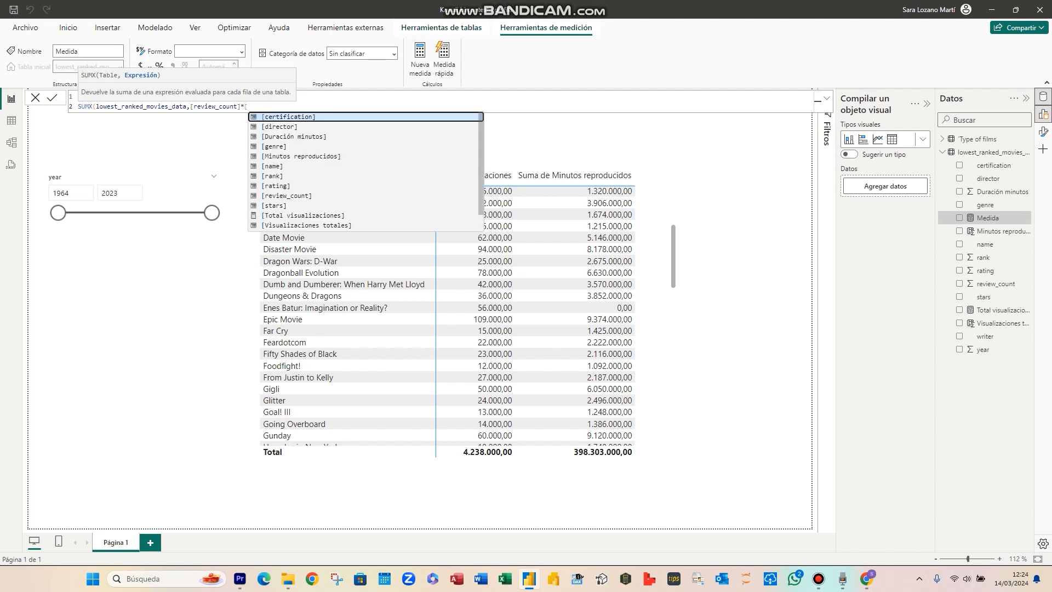
key("Down")
key("Down")
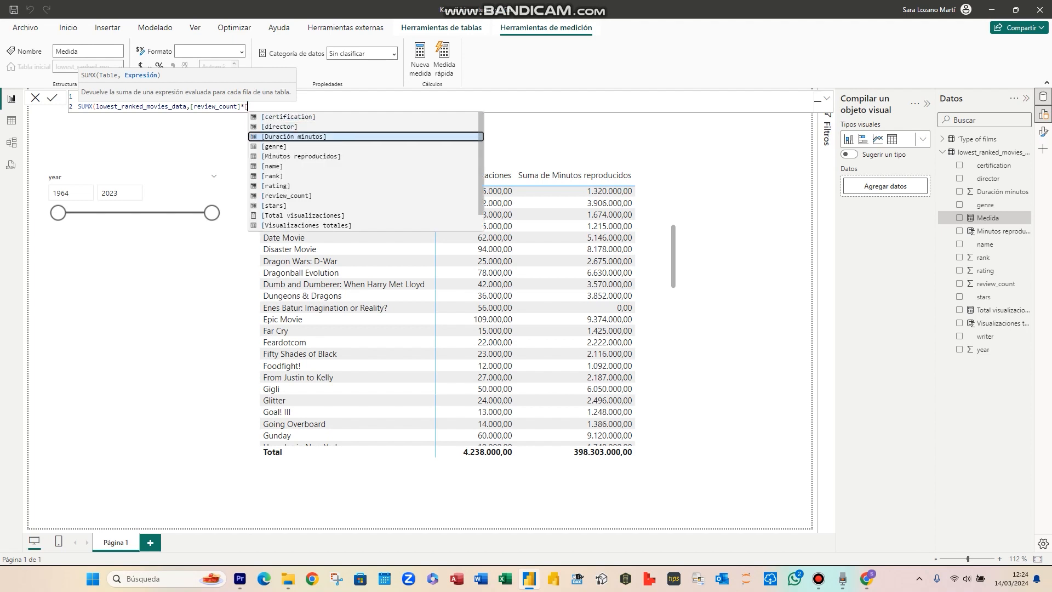
key("Down")
key("Down")
key("Tab")
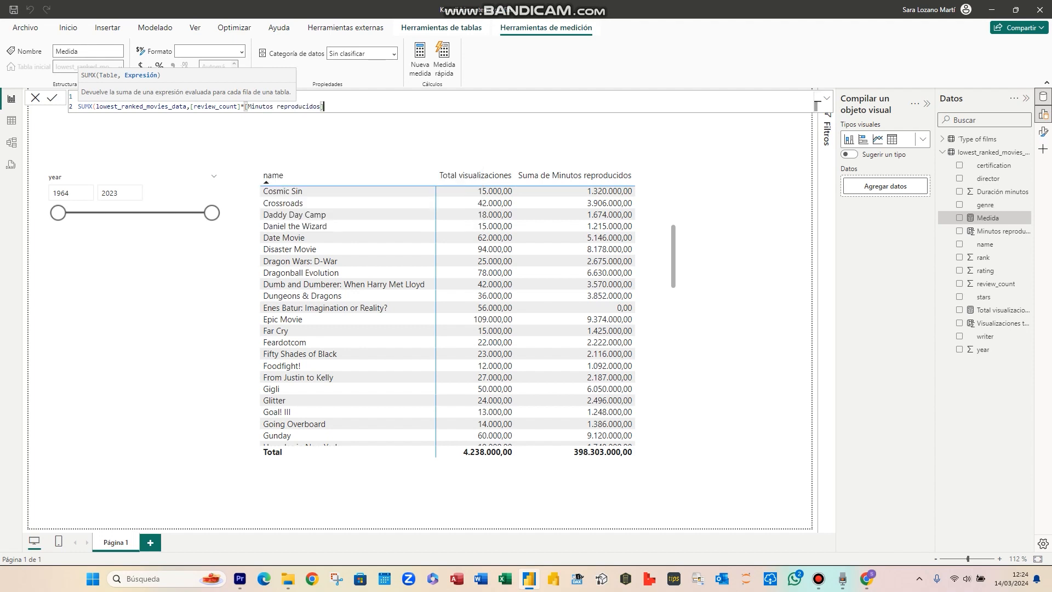
key("BackSpace")
key("BackSpace")
key("BackSpace")
key("BackSpace")
key("BackSpace")
key("BackSpace")
key("BackSpace")
key("BackSpace")
key("BackSpace")
key("BackSpace")
key("BackSpace")
key("BackSpace")
key("BackSpace")
key("BackSpace")
key("BackSpace")
key("BackSpace")
key("BackSpace")
key("BackSpace")
key("BackSpace")
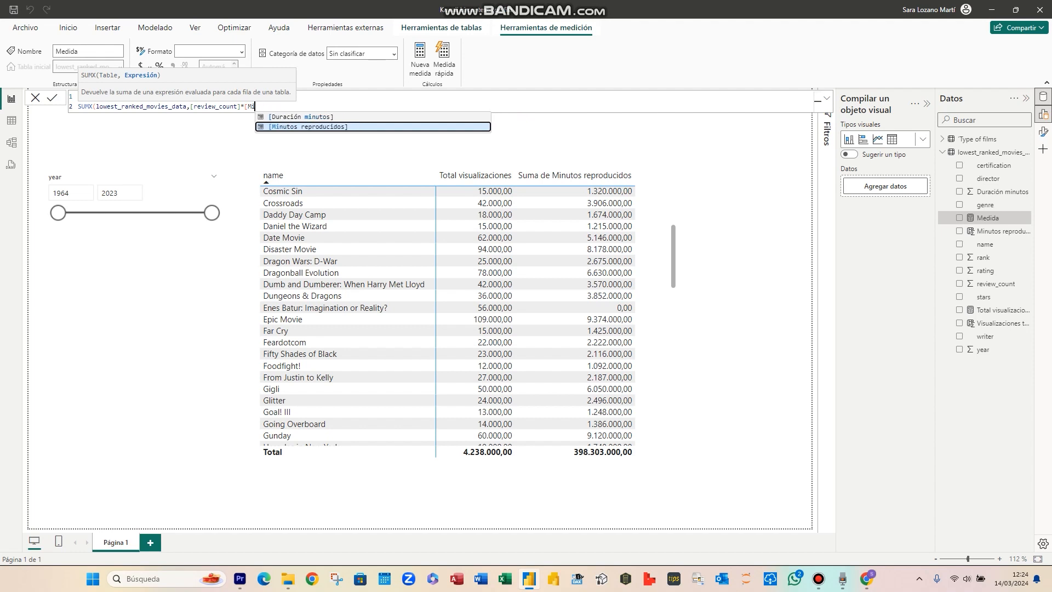
Step: Complete the SUMX product with [Duración minutos], close the expression and commit the measure
key("Up")
key("Tab")
type(")")
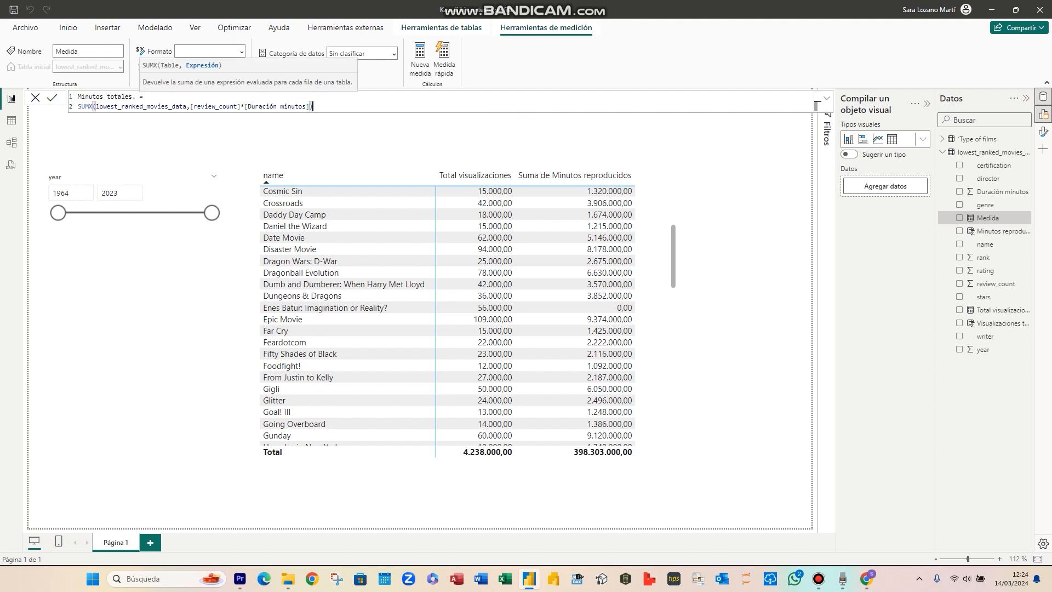
key("Return")
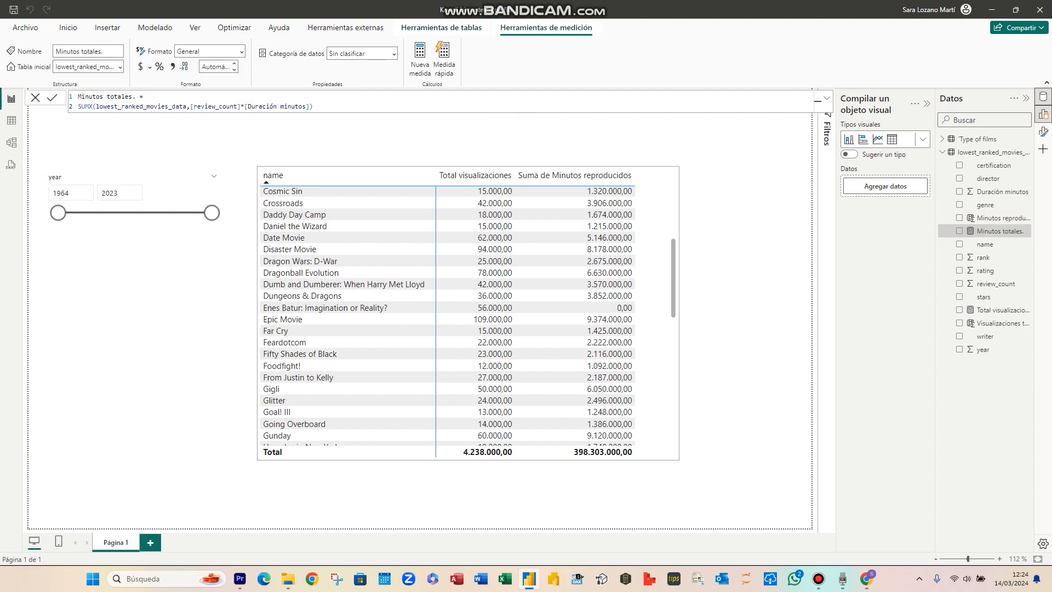
Step: Add the Minutos totales. measure to the movie matrix's values and remove Suma de Minutos reproducidos from them
left_click(654, 241)
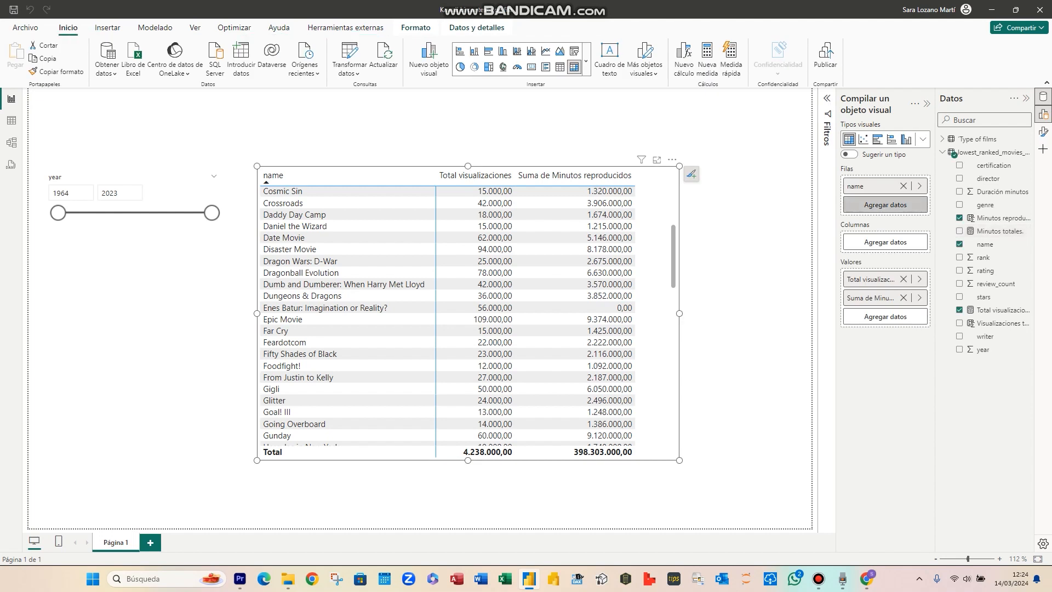
left_click(959, 231)
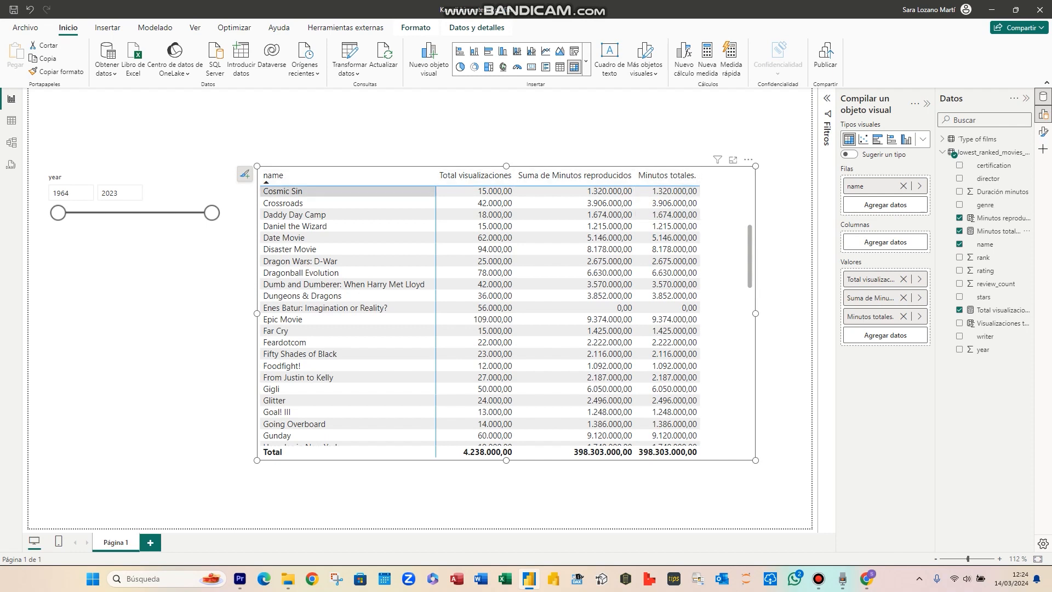
mouse_move(212, 213)
left_mouse_down()
mouse_move(90, 212)
mouse_move(211, 213)
left_mouse_up()
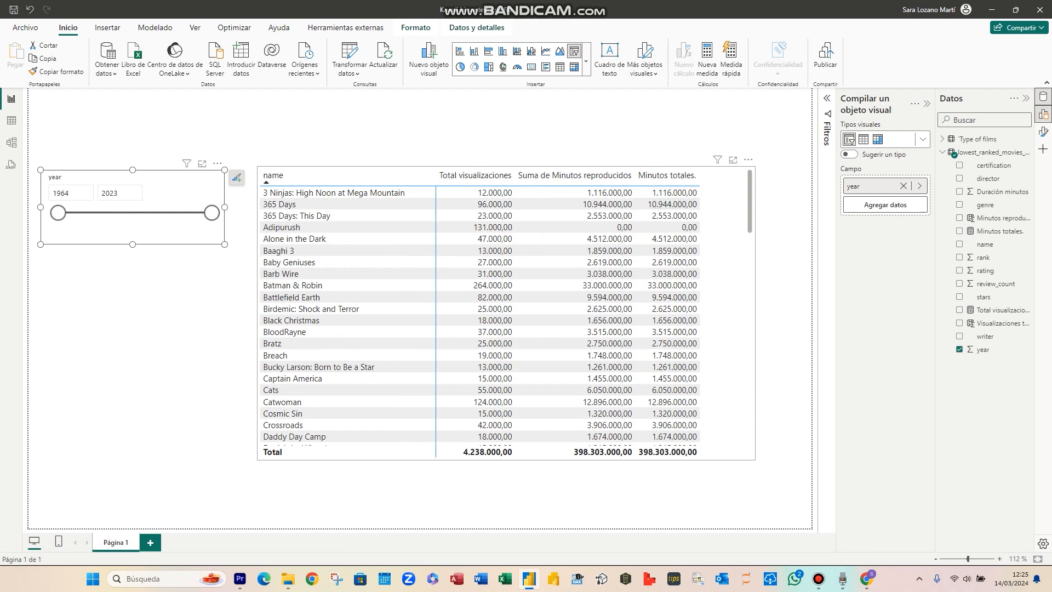
left_click(724, 212)
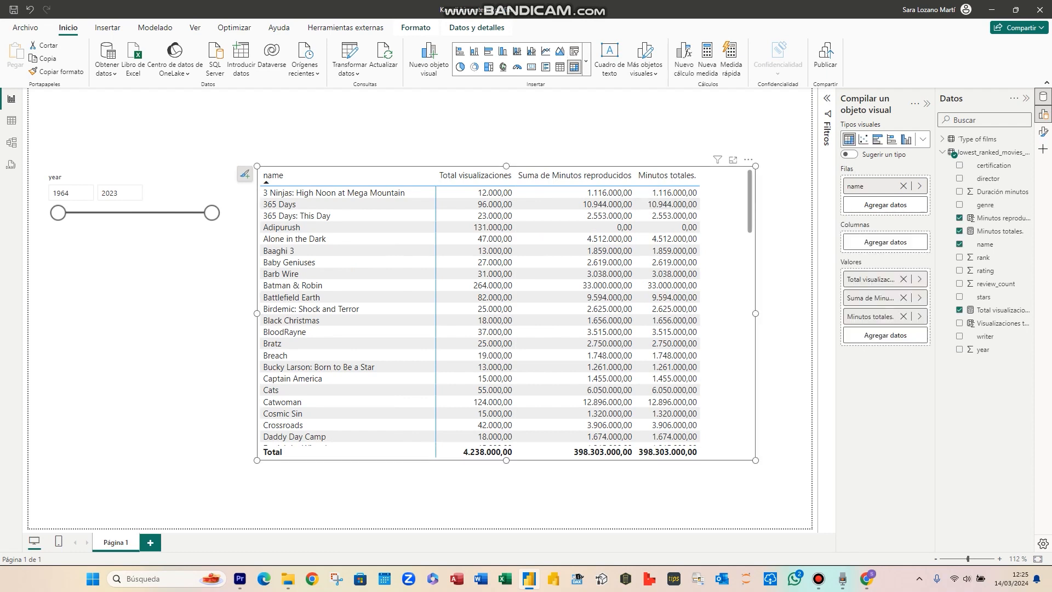
left_click(903, 297)
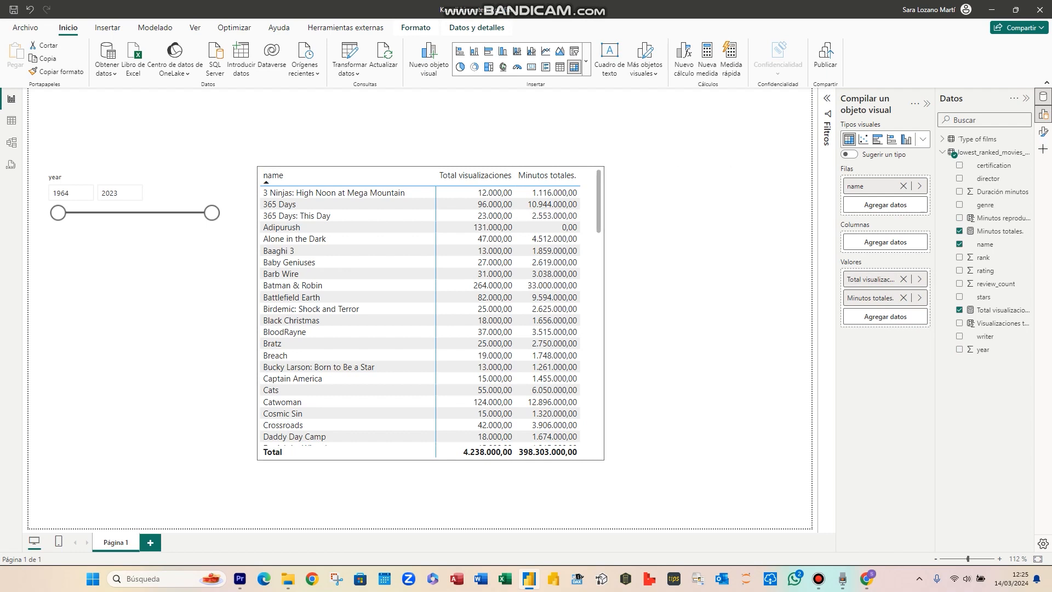
Step: Check the Minutos totales. values of the first five movies in the matrix and display the measure's formula
left_click(554, 193)
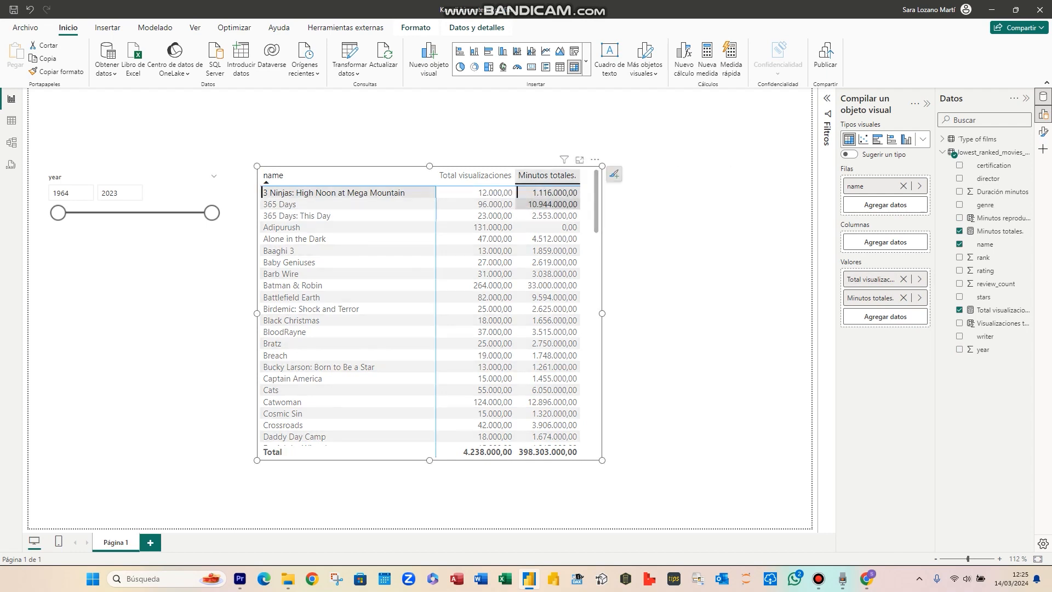
left_click(555, 204)
left_click(555, 215)
left_click(554, 227)
left_click(554, 239)
left_click(554, 239)
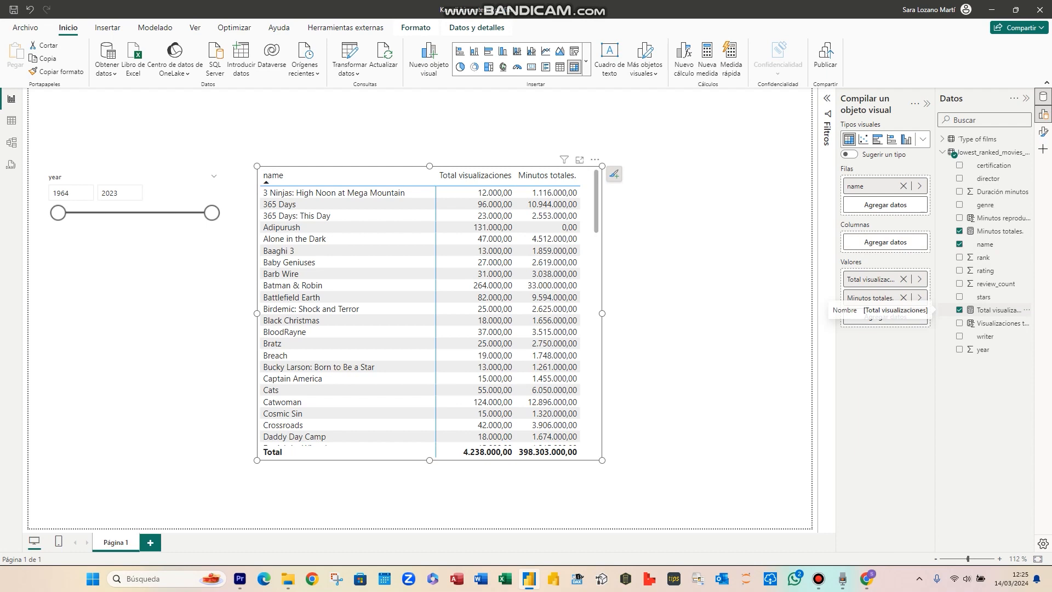
left_click(997, 230)
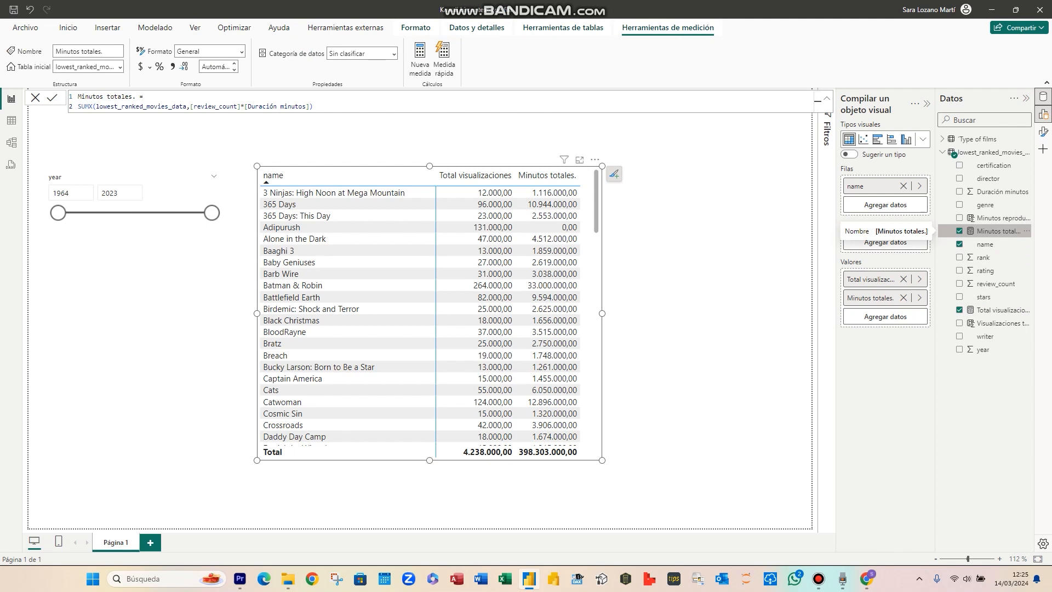
Step: Narrow the year slicer's end year to 1986, then extend it so the range is 1964 to 2005
left_click(203, 178)
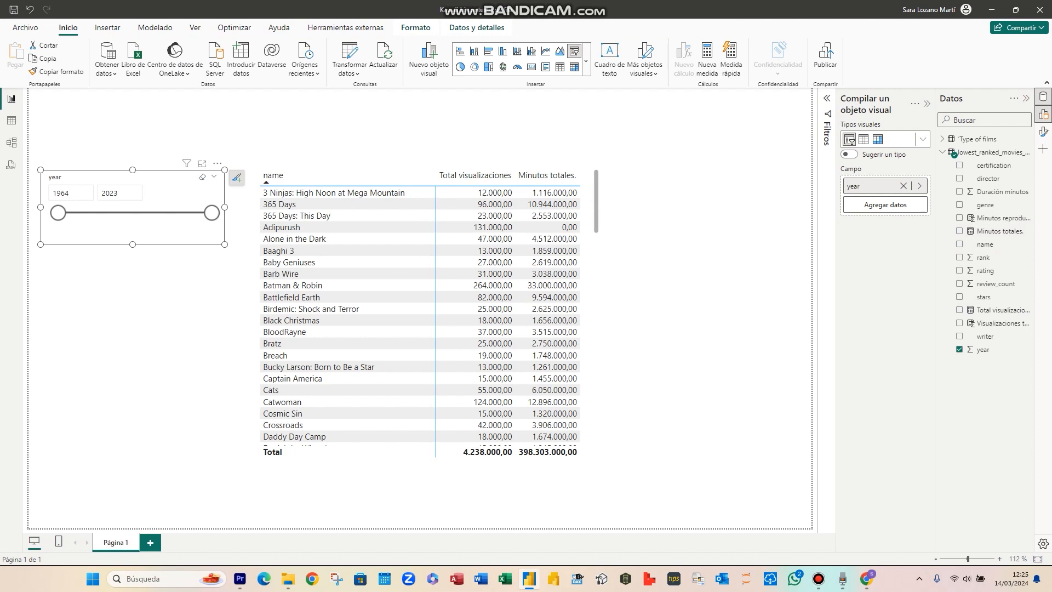
left_click_drag(212, 213, 115, 212)
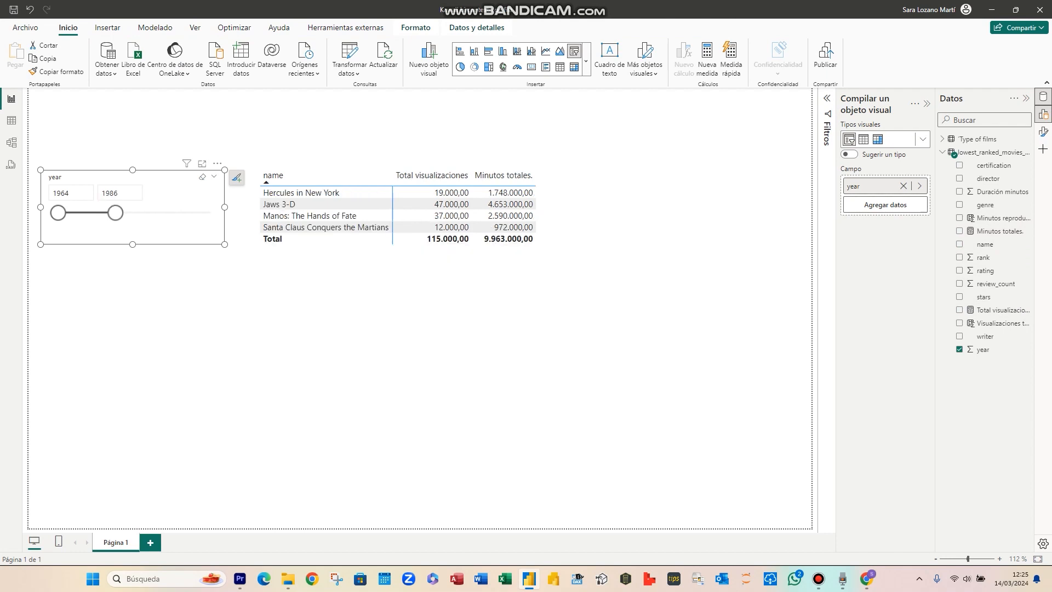
left_click(70, 193)
left_click(115, 212)
left_click_drag(115, 212, 165, 212)
Step: Examine the year-filtered matrix from its last movies back to the first, highlighting individual movie rows and clearing the selection
scroll(348, 219, "down", 8)
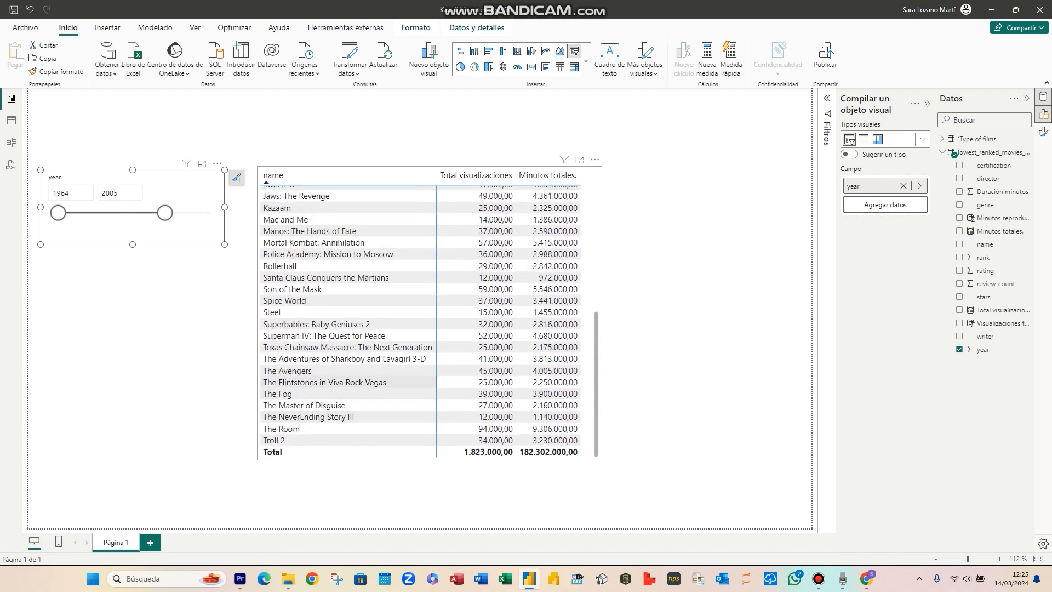
left_click(347, 382)
left_click(348, 359)
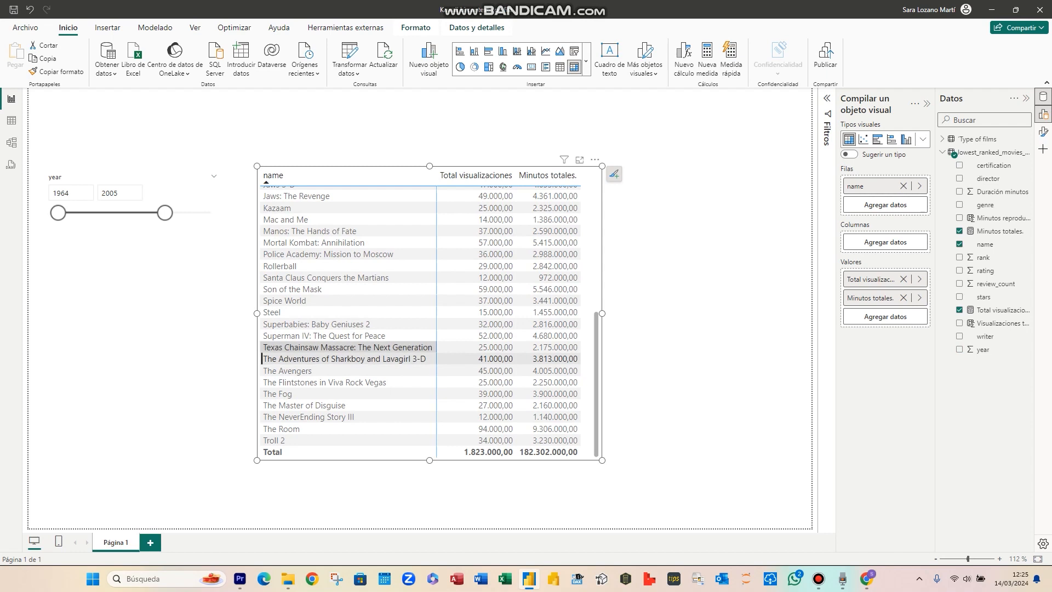
scroll(348, 318, "up", 10)
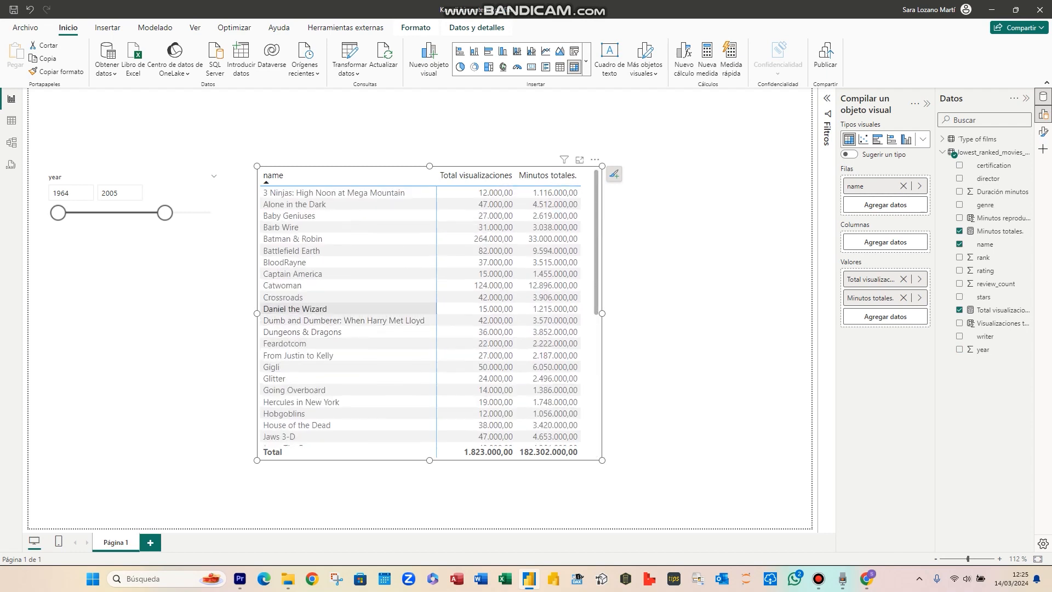
left_click(348, 193)
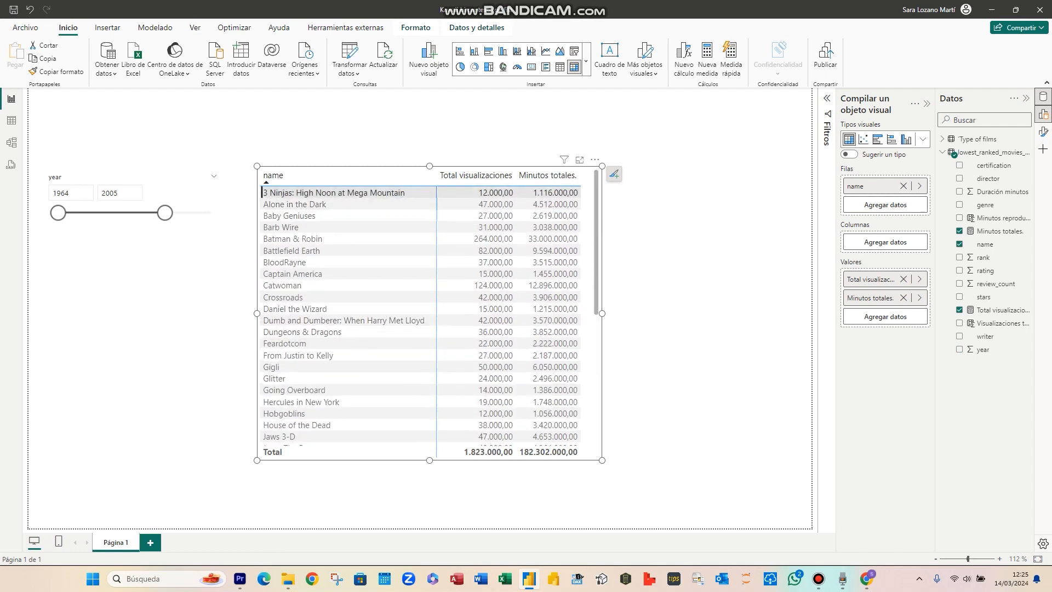
left_click(164, 214)
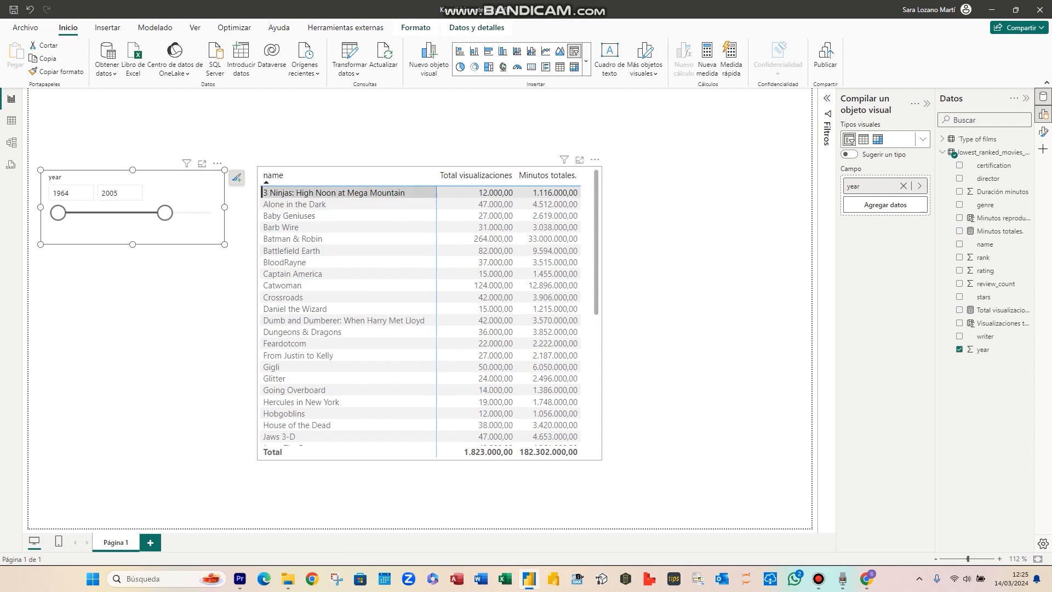
left_click(261, 192)
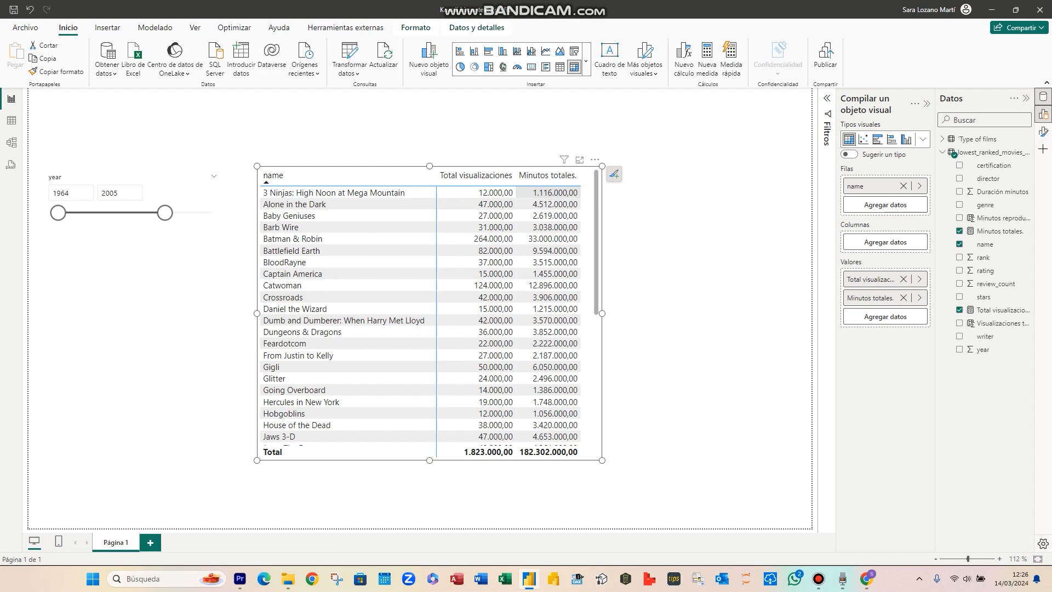
Step: Highlight the Minutos totales. value of 3 Ninjas: High Noon at Mega Mountain, then clear the highlight and deselect the matrix
left_click(548, 193)
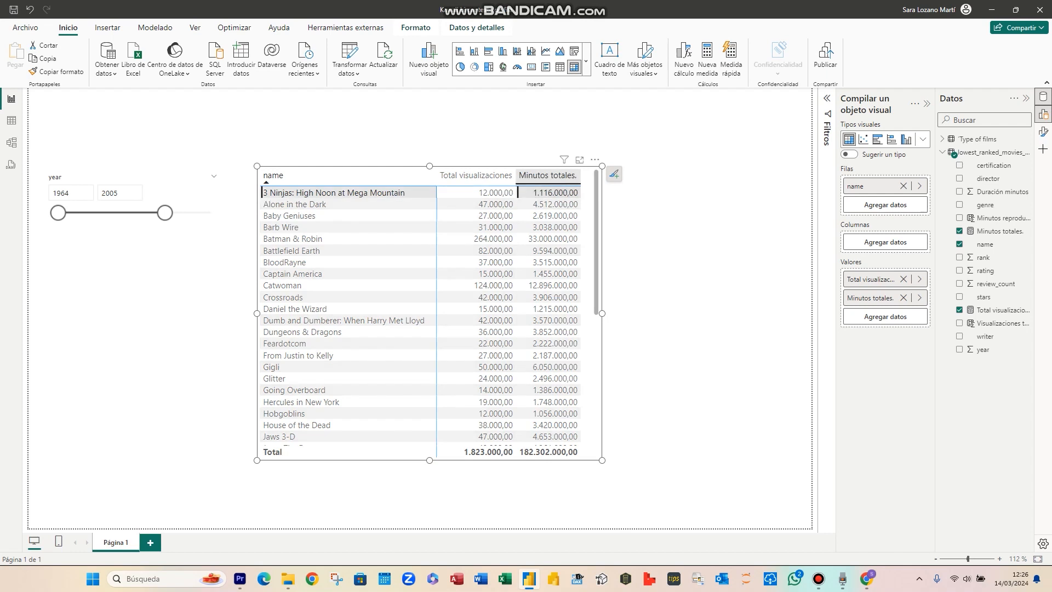
left_click(684, 246)
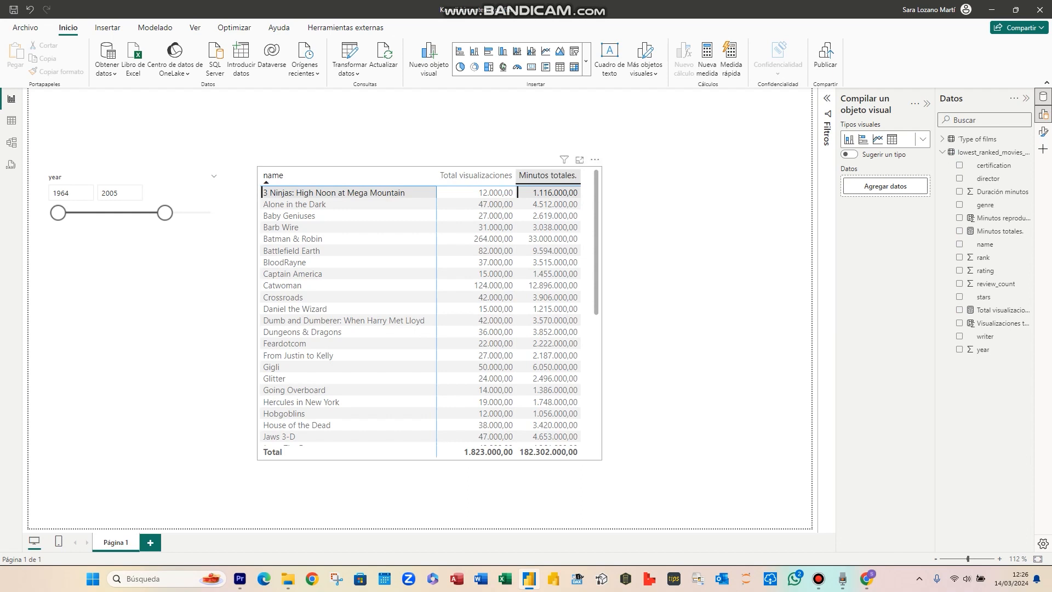
left_click(548, 192)
left_click(685, 246)
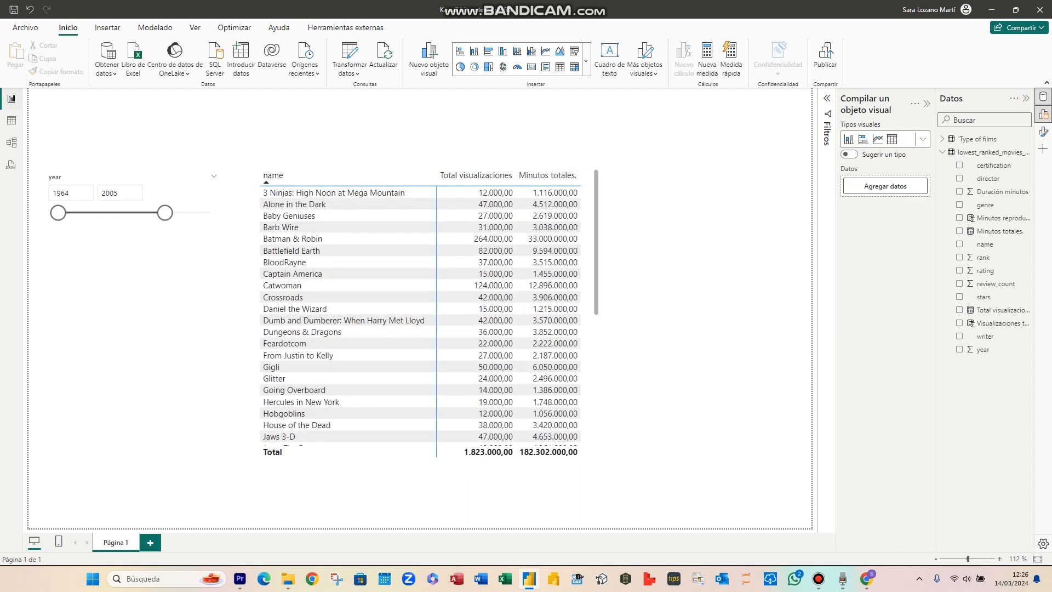
Step: In the table view, compare the review_count column with the Visualizaciones totales calculated column and its SUM formula
left_click(12, 120)
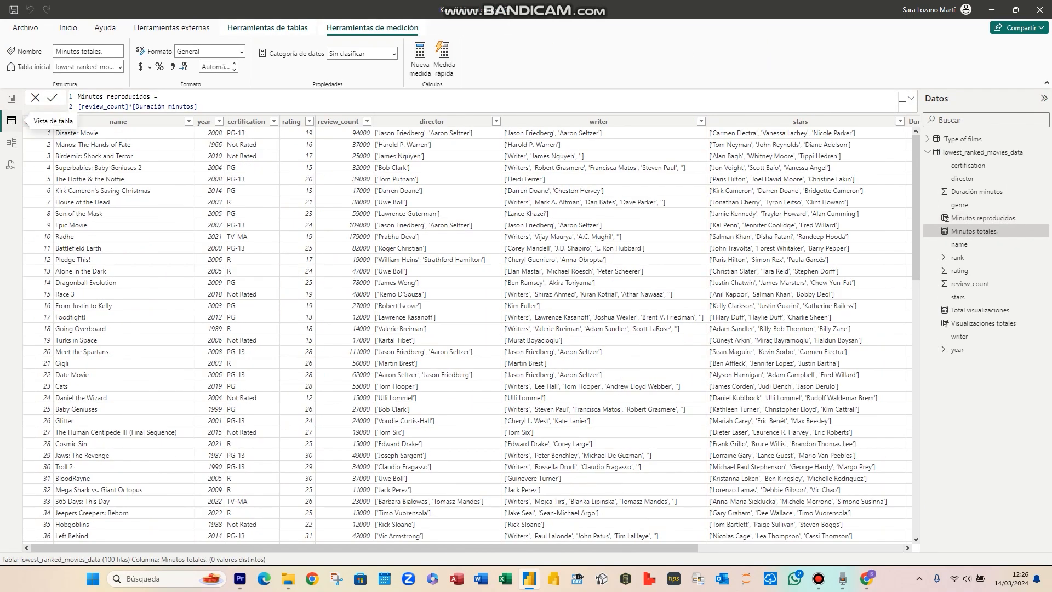
left_click_drag(274, 547, 479, 547)
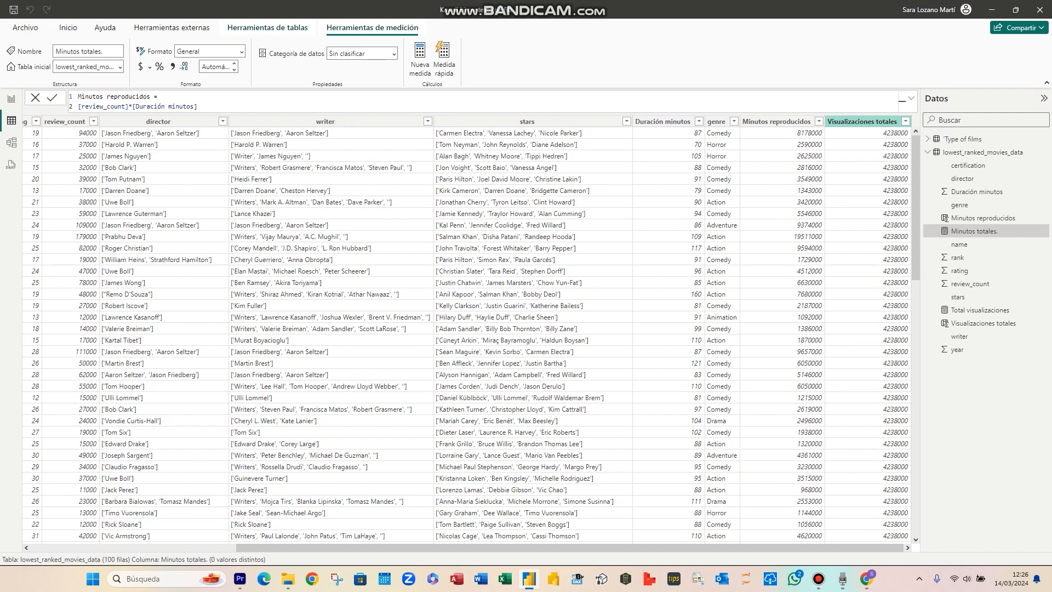
left_click(868, 121)
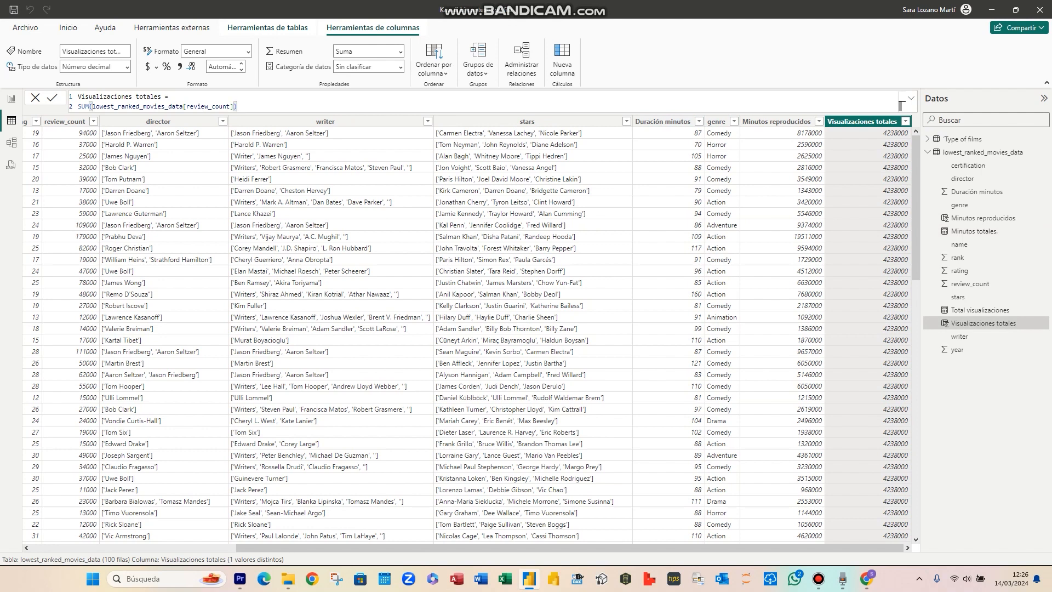
mouse_move(915, 138)
left_mouse_down()
mouse_move(916, 395)
mouse_move(916, 137)
left_mouse_up()
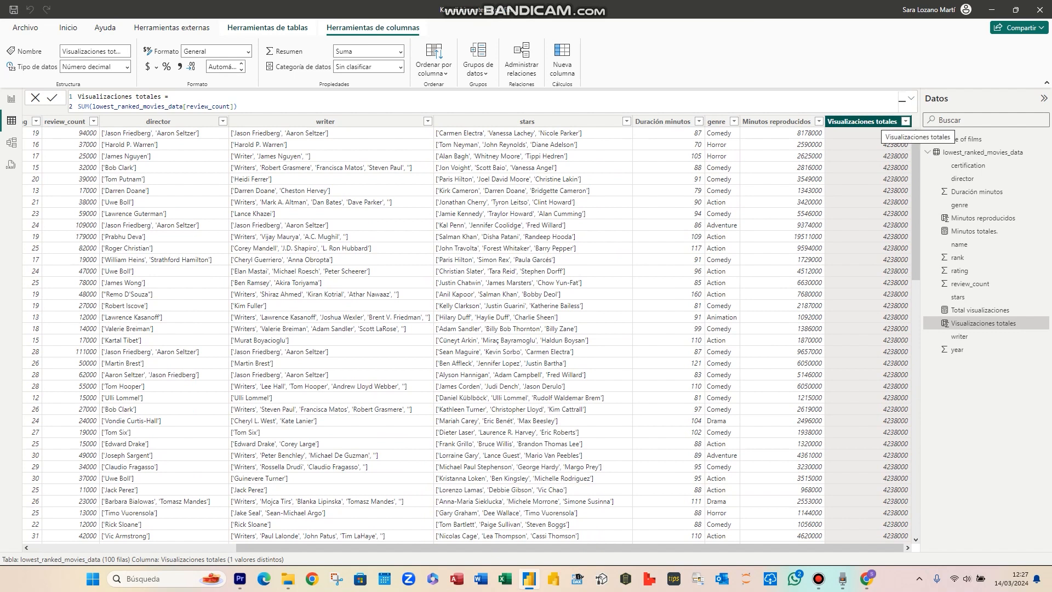
left_click(65, 122)
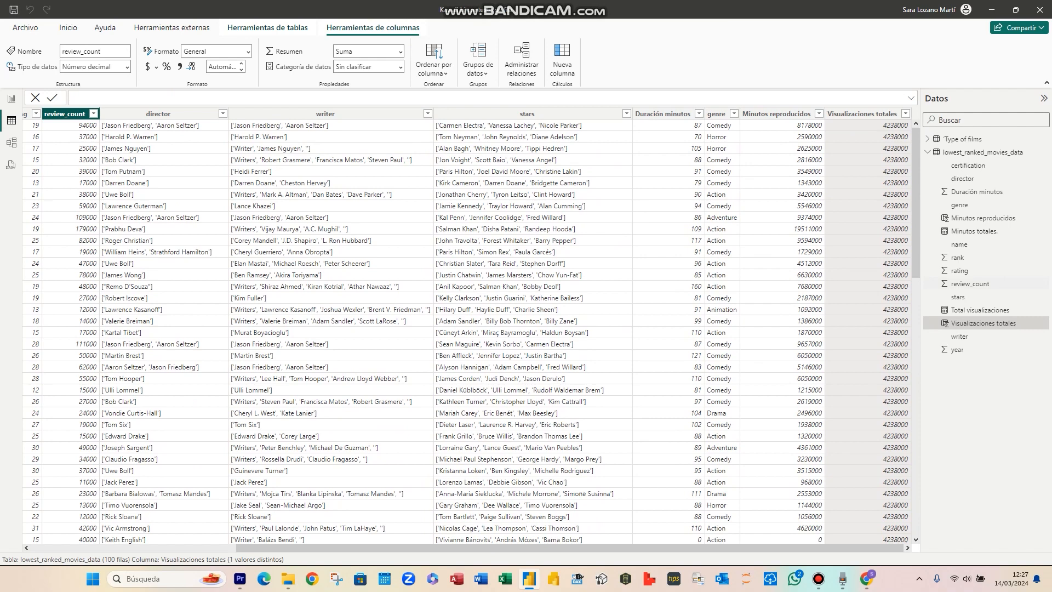
mouse_move(915, 137)
left_mouse_down()
mouse_move(916, 357)
mouse_move(915, 131)
left_mouse_up()
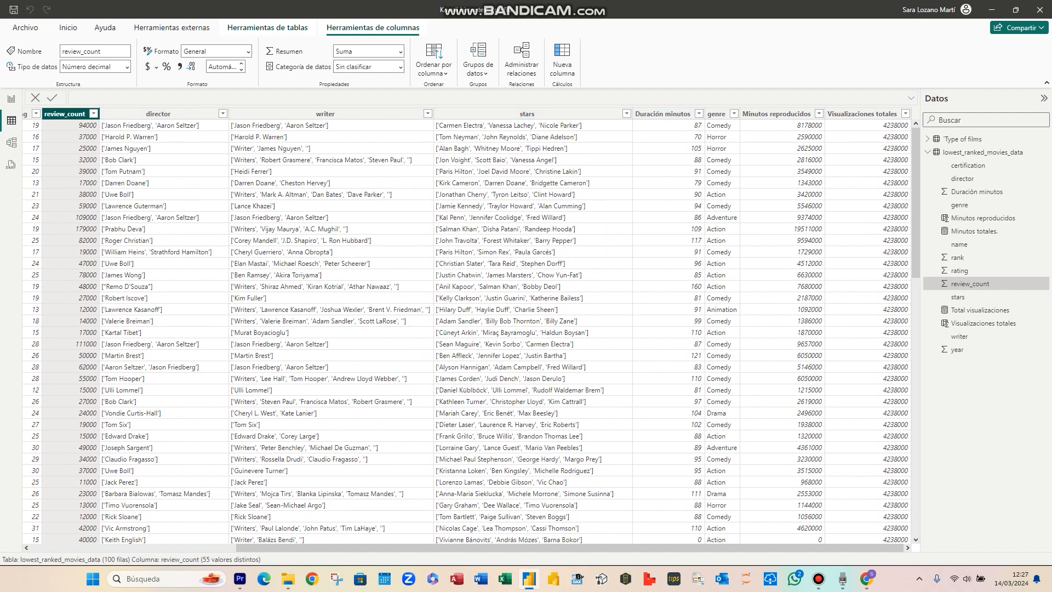
left_click(865, 114)
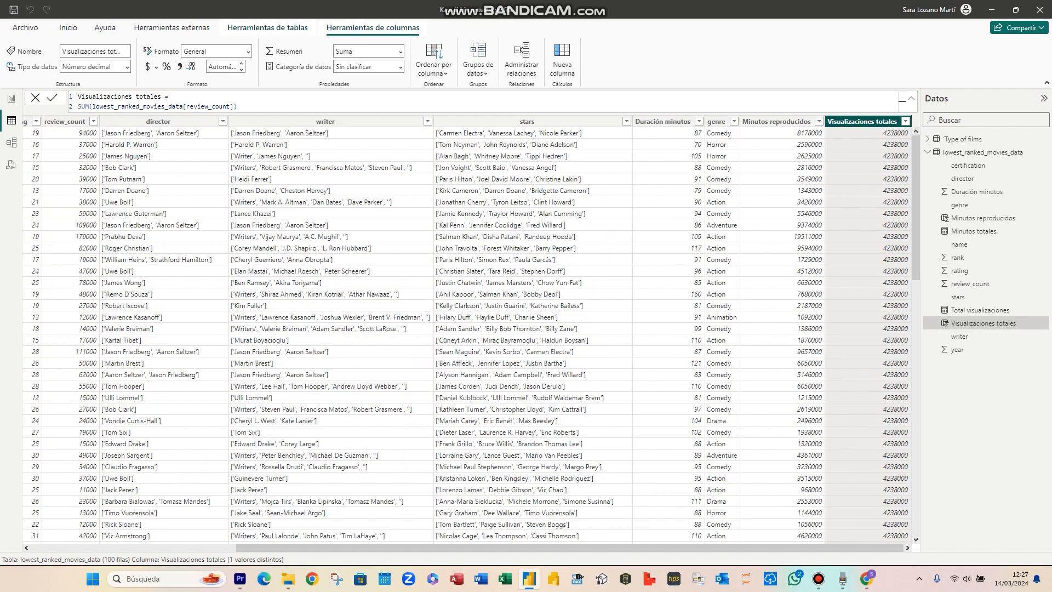
Step: Wrap the Visualizaciones totales column's SUM of review_count in CALCULATE, apply the formula, and look through the column's recalculated rows
left_click(901, 104)
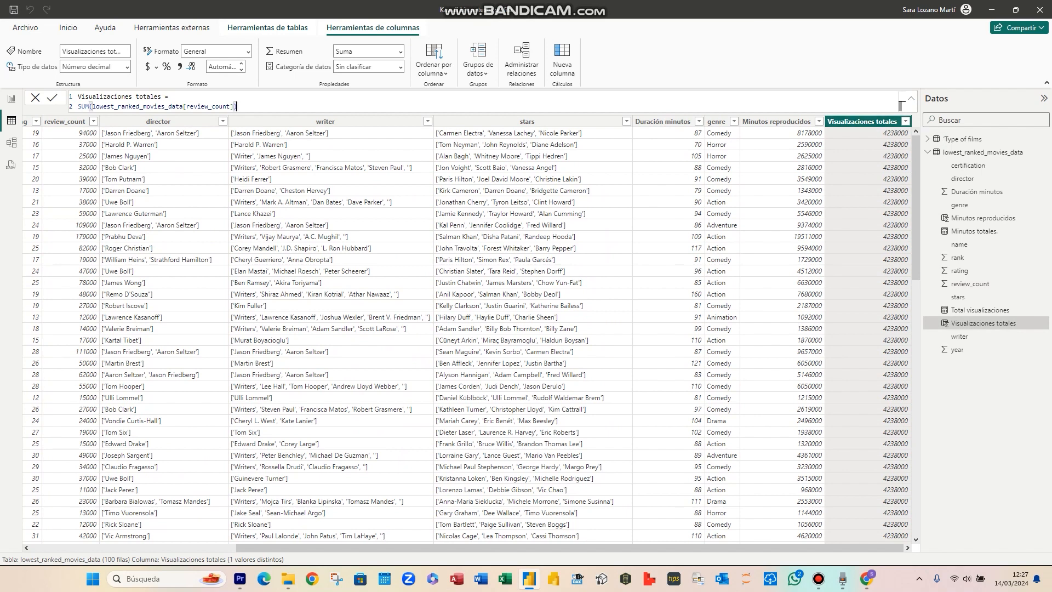
key("Home")
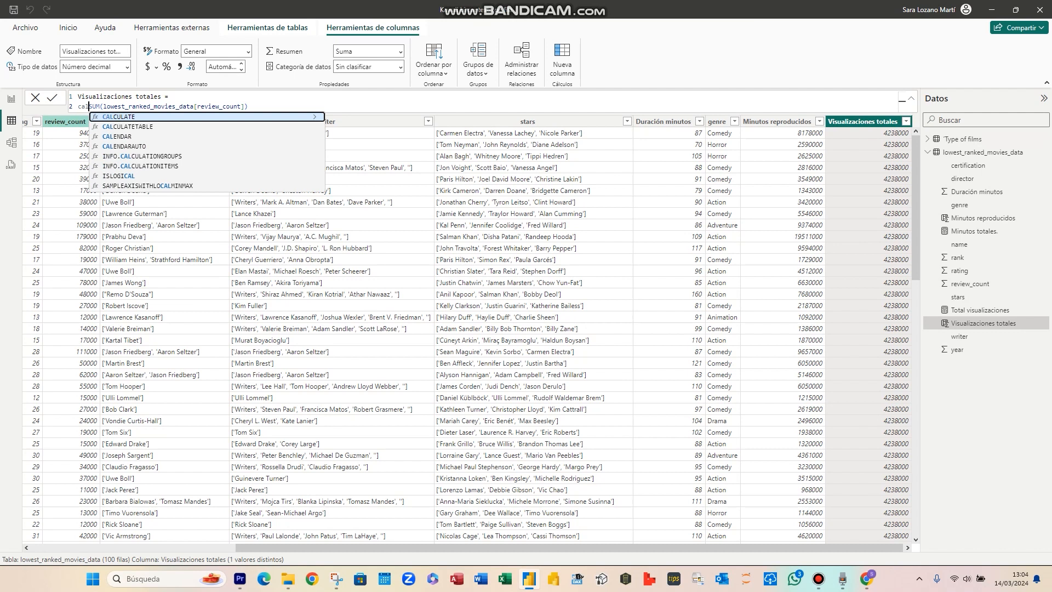
type("(")
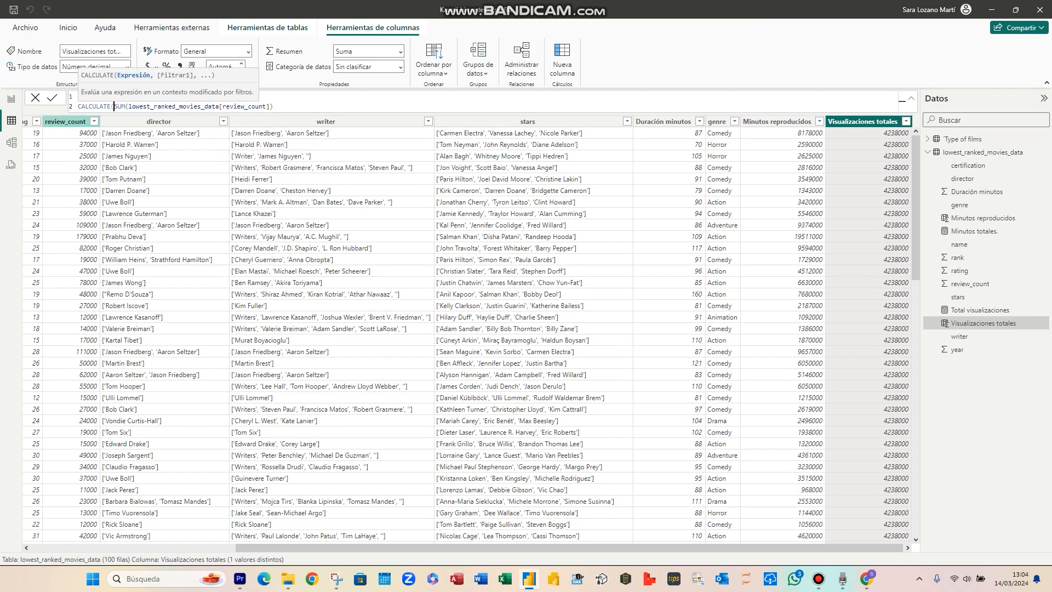
left_click_drag(113, 106, 266, 106)
left_click(272, 106)
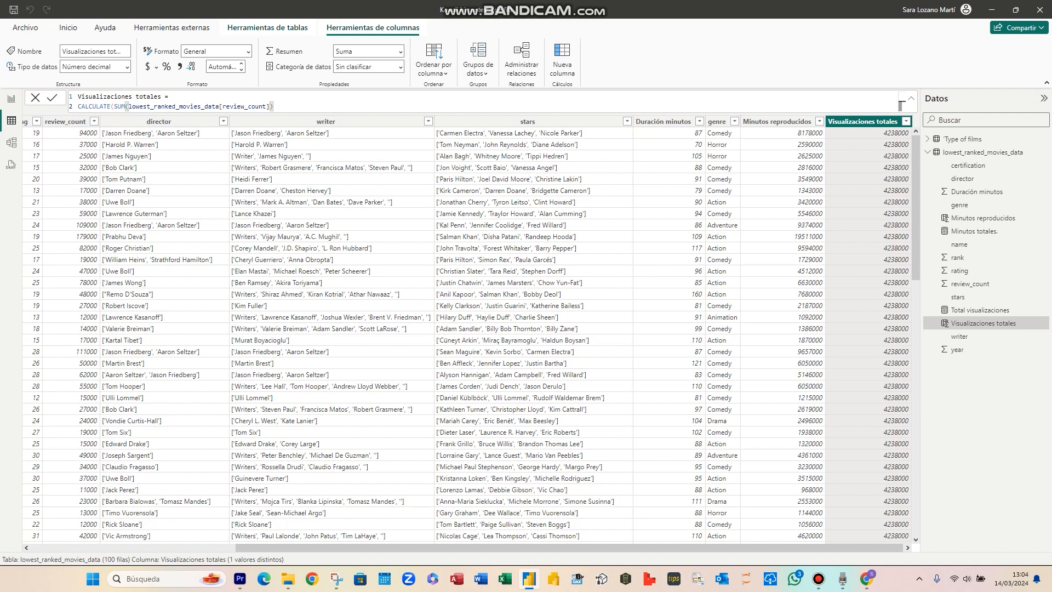
type(")")
key("Return")
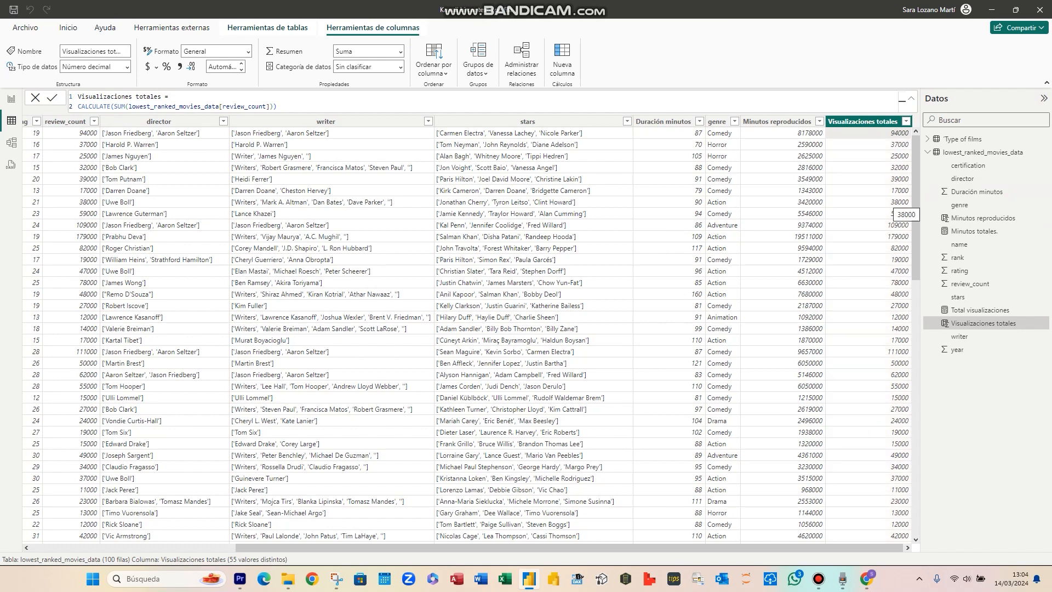
left_click_drag(915, 214, 915, 246)
left_click_drag(915, 172, 915, 134)
Step: Remove the CALCULATE wrapper from the Visualizaciones totales formula, leaving SUM(lowest_ranked_movies_data[review_count]), and apply it
left_click(107, 106)
left_click_drag(107, 105, 78, 96)
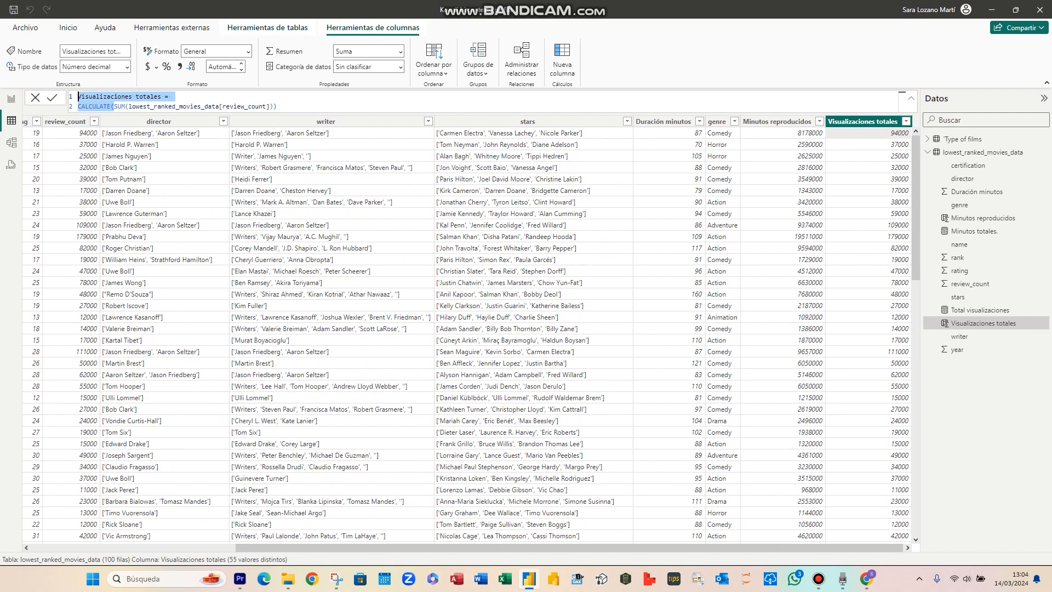
left_click(279, 106)
key("BackSpace")
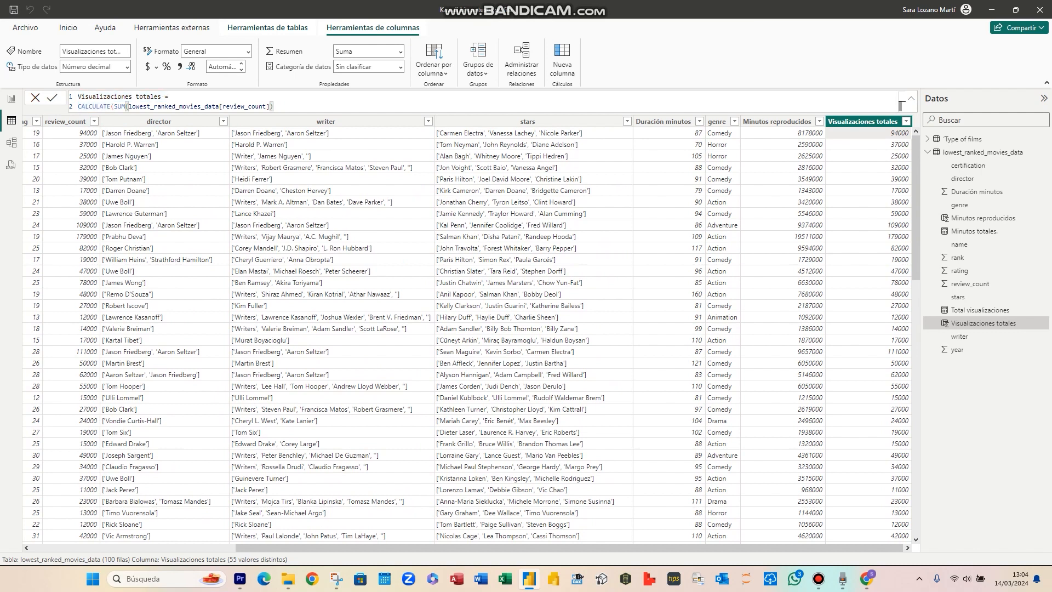
left_click(113, 106)
key("BackSpace")
key("BackSpace")
key("BackSpace")
key("BackSpace")
key("BackSpace")
key("BackSpace")
key("BackSpace")
key("BackSpace")
key("BackSpace")
key("BackSpace")
left_click(52, 97)
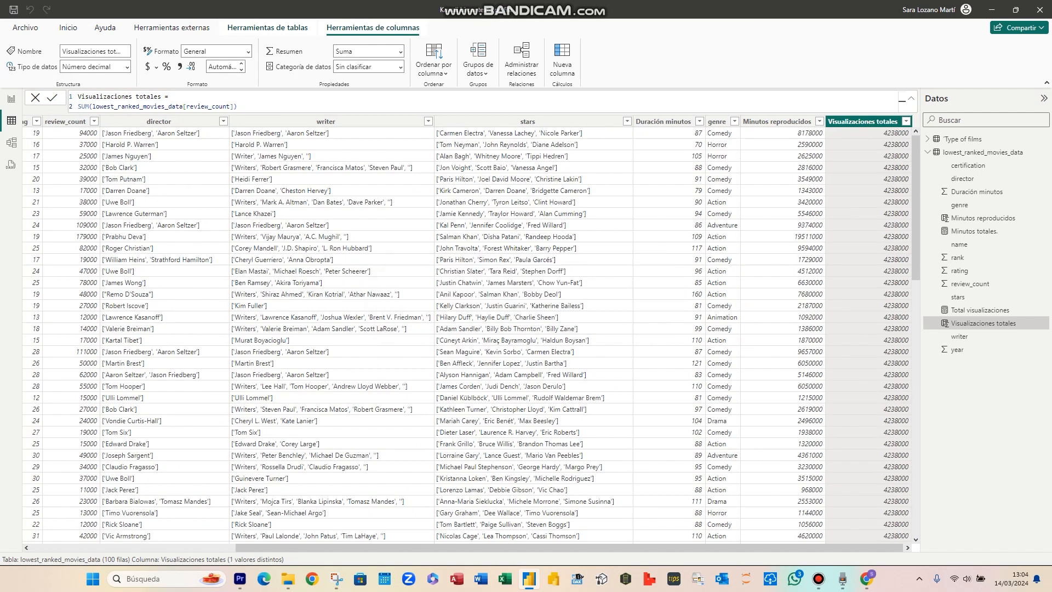
Step: Change the Visualizaciones totales formula back to CALCULATE(SUM(lowest_ranked_movies_data[review_count])) and apply it
type("calculate")
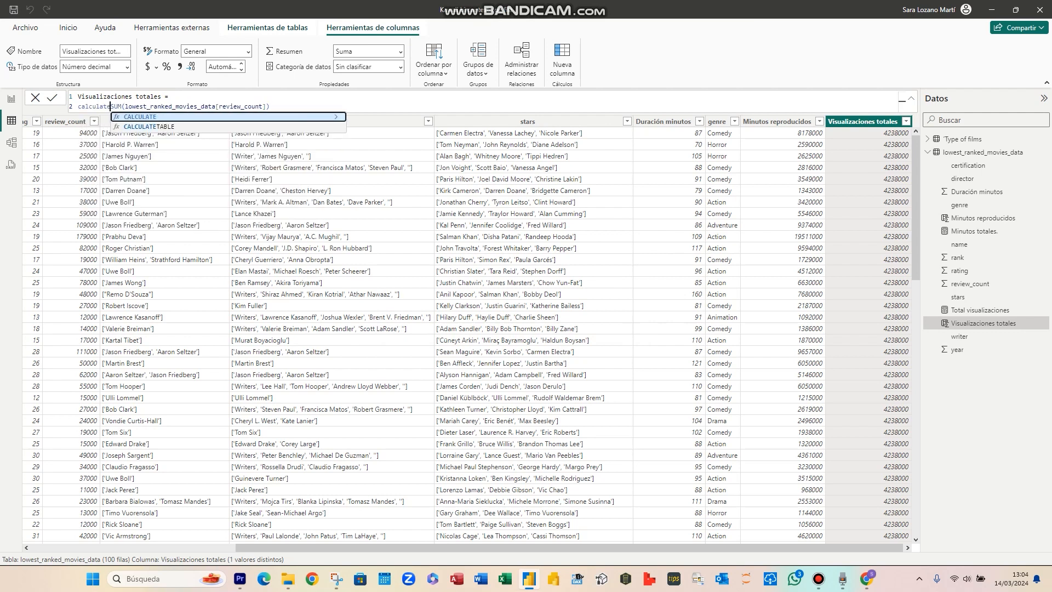
key("Tab")
left_click(901, 104)
type(")")
key("Return")
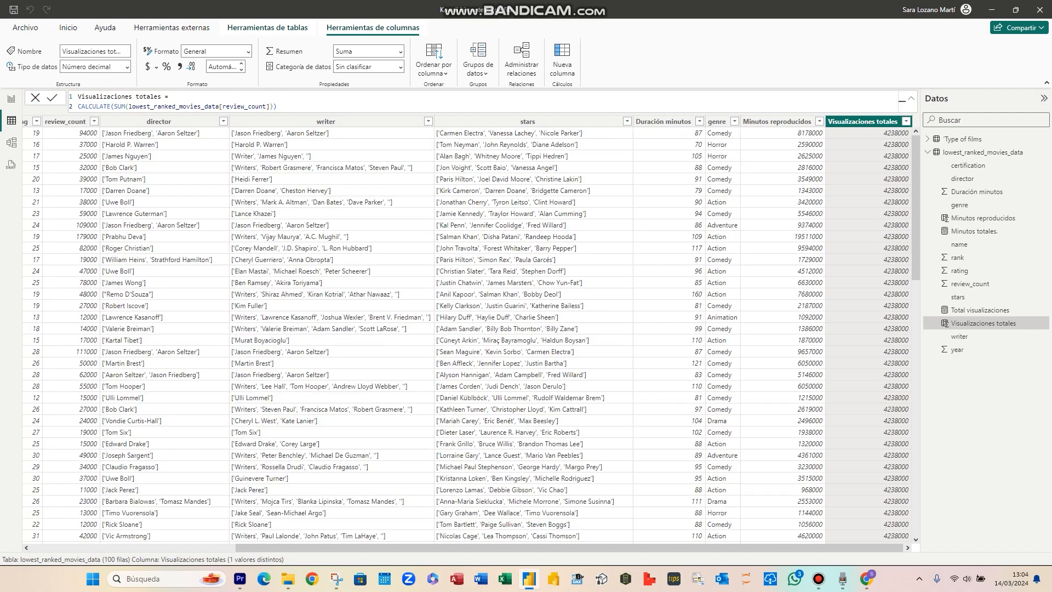